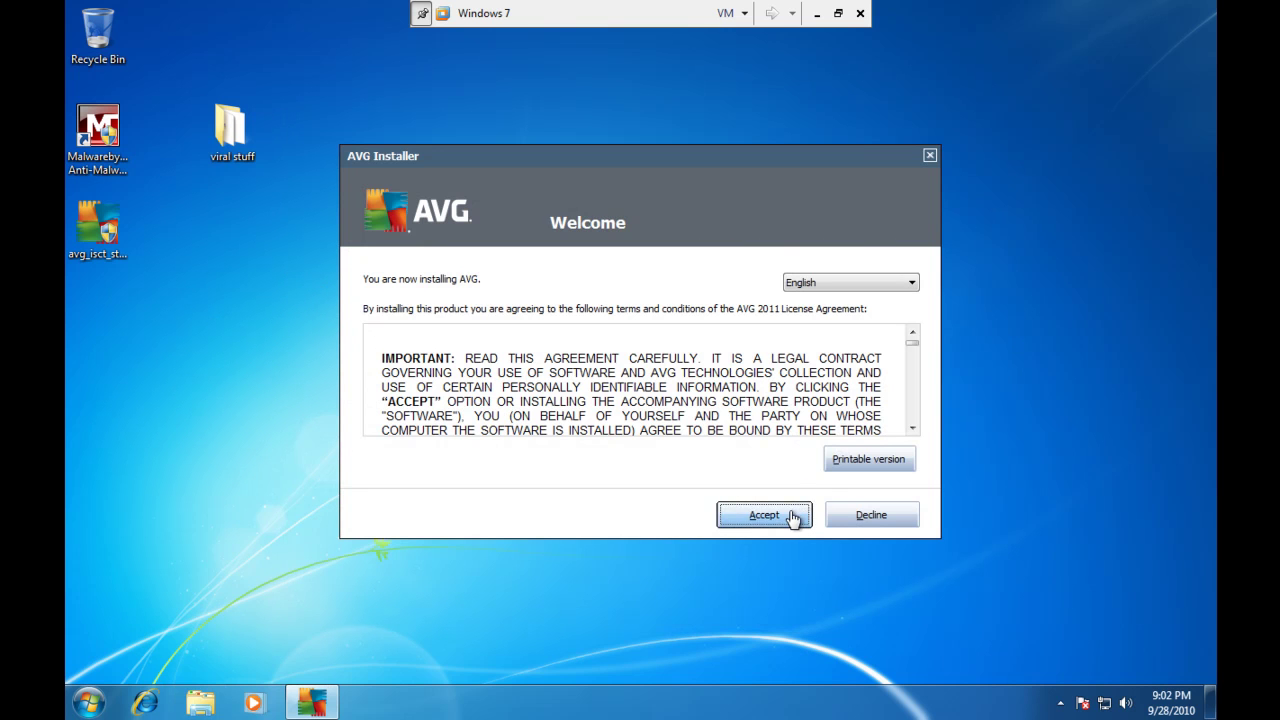
Accept the AVG license agreement and the prefilled license number, and choose the Custom Install type.
click(793, 517)
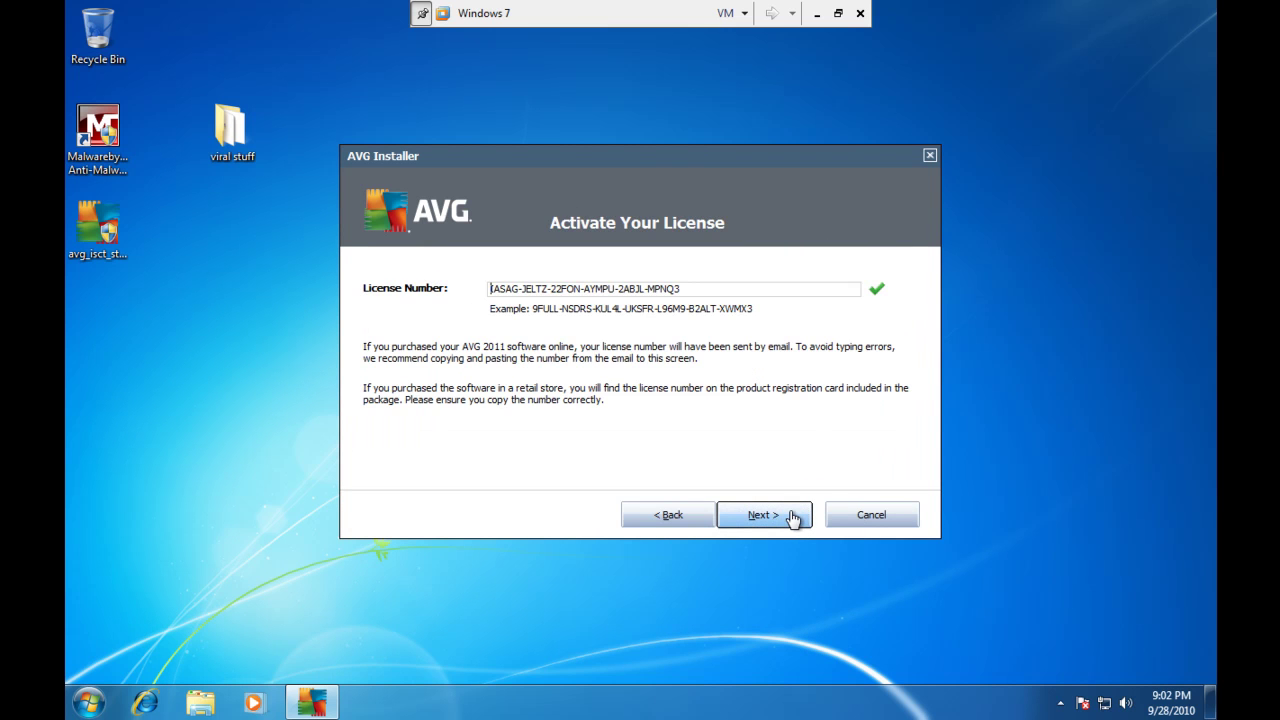
click(793, 517)
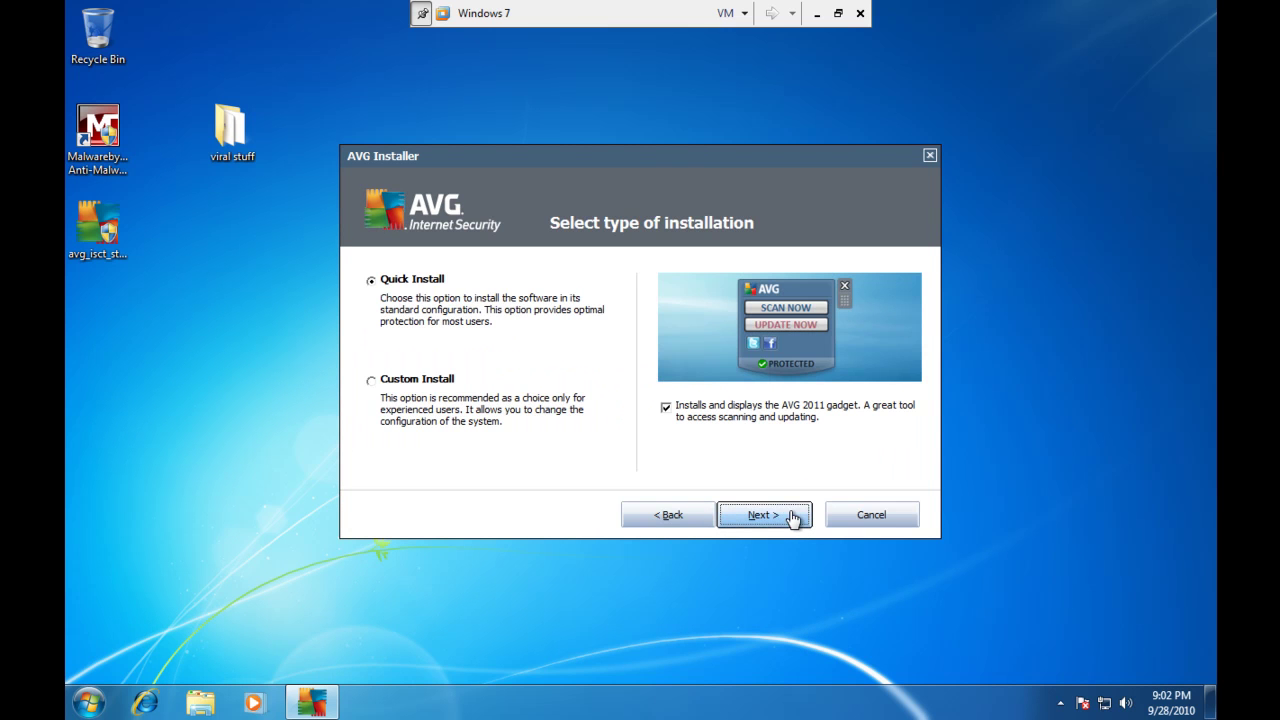
click(446, 388)
click(739, 516)
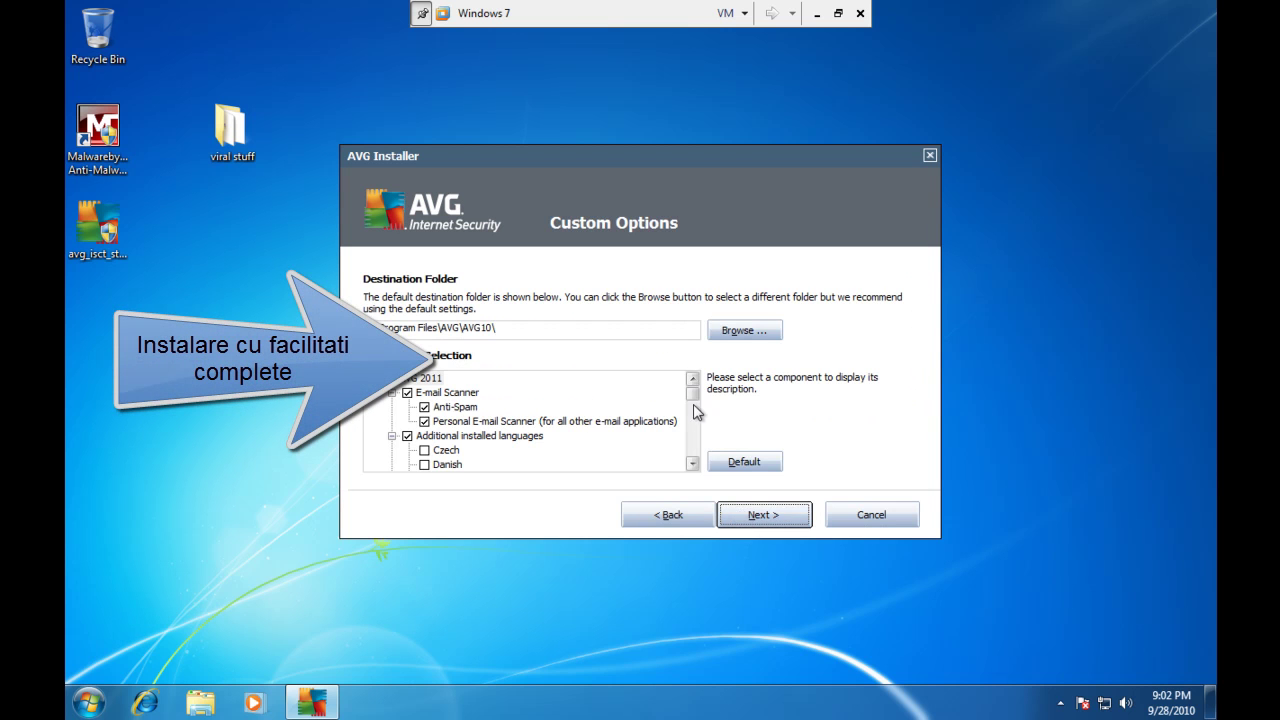
Keep the default destination and components, and install without the AVG Security Toolbar or Yahoo! as default search engine.
mouse_move(696, 398)
mouse_down()
mouse_move(700, 454)
mouse_move(694, 380)
mouse_up()
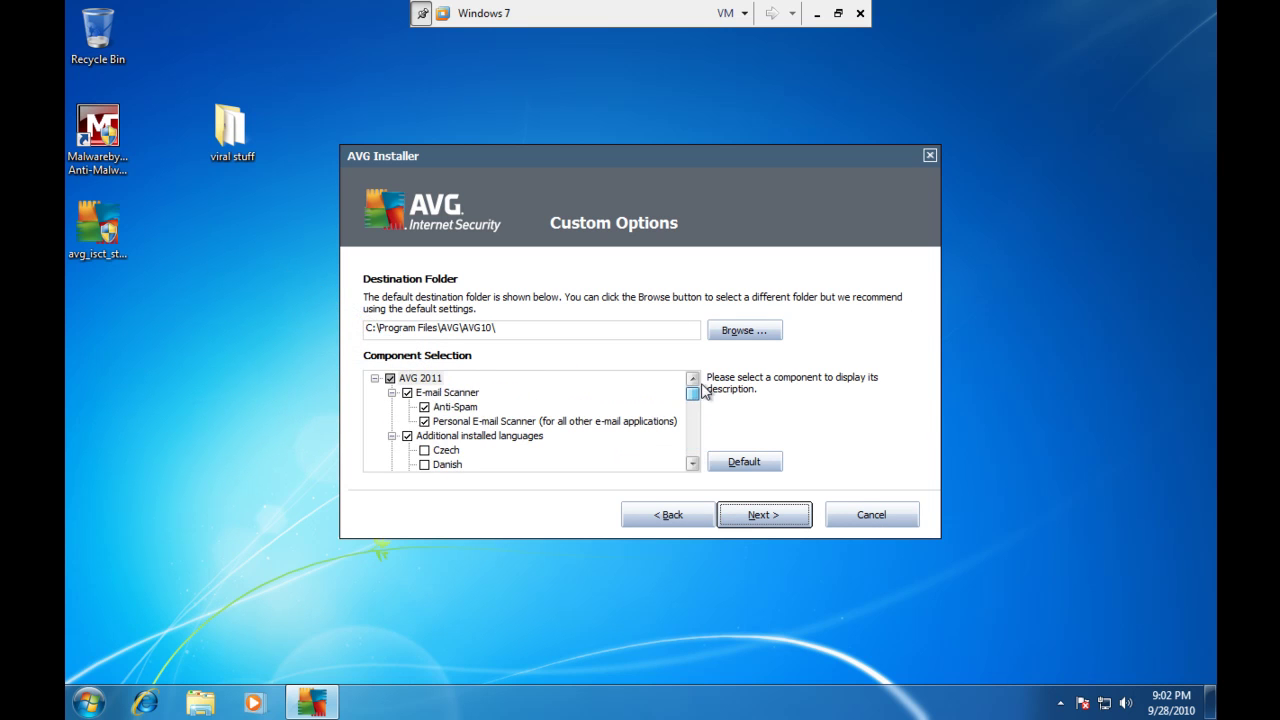
click(758, 524)
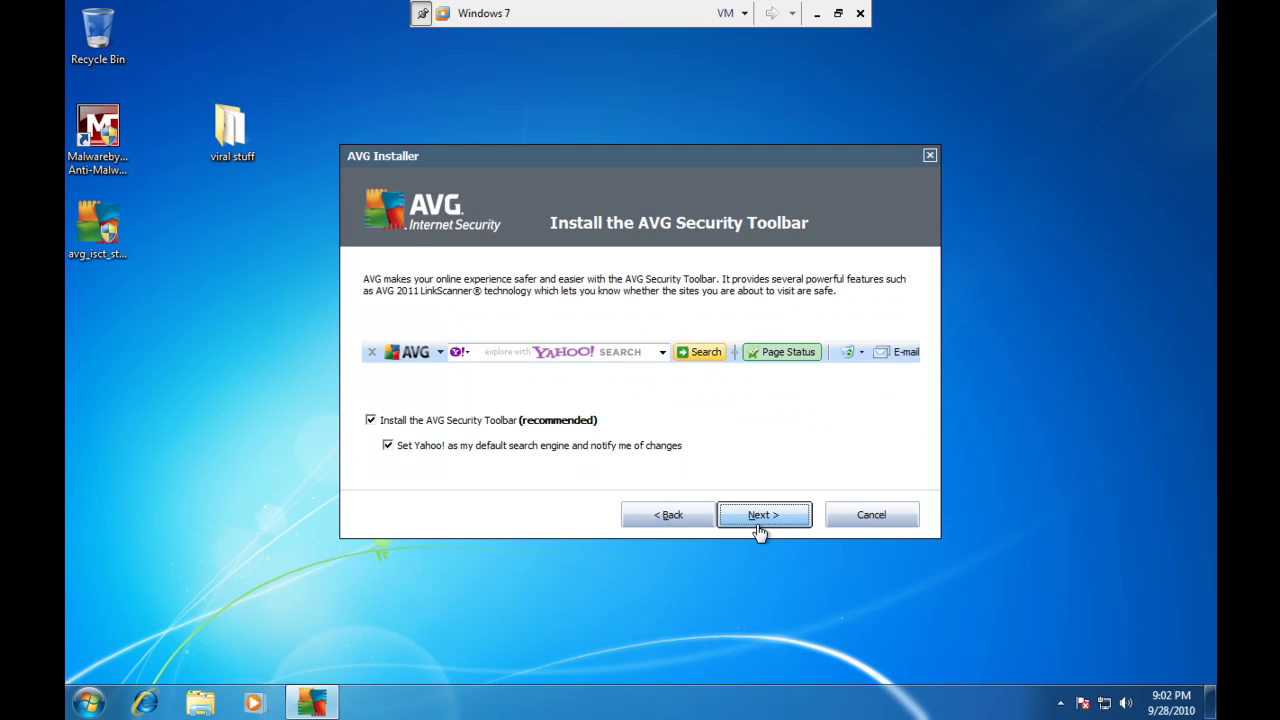
click(388, 445)
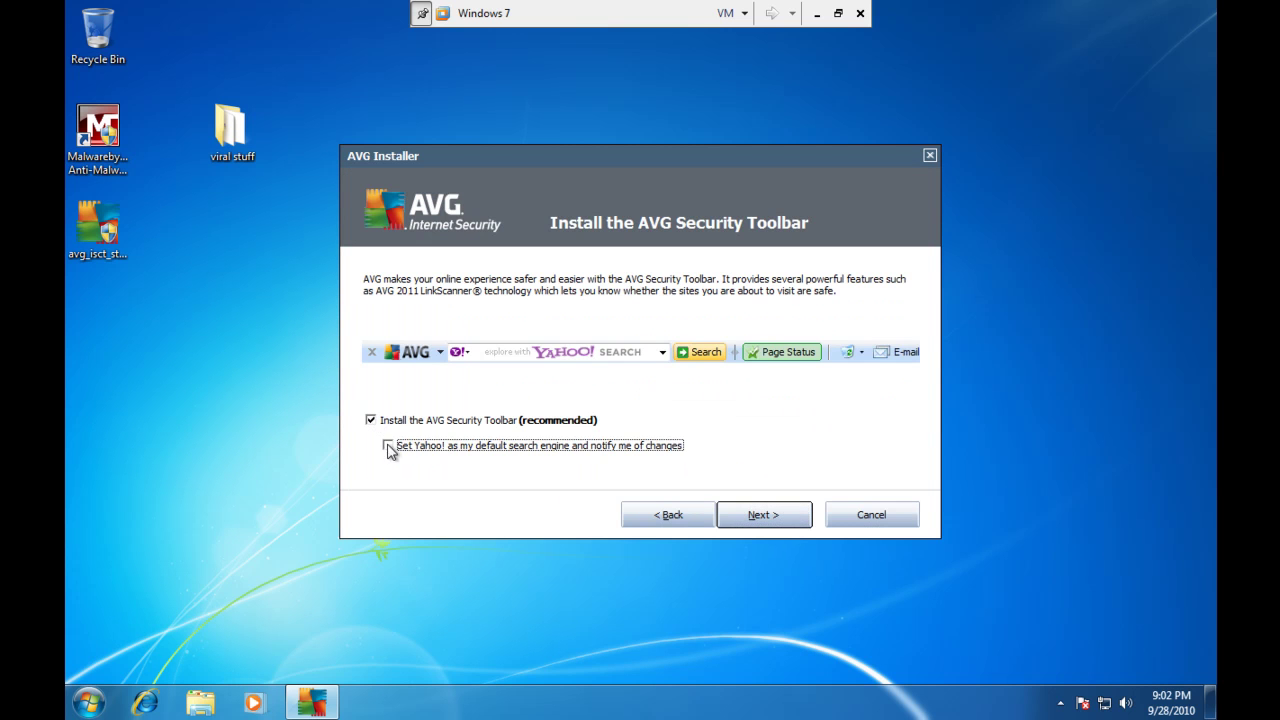
click(371, 421)
click(772, 516)
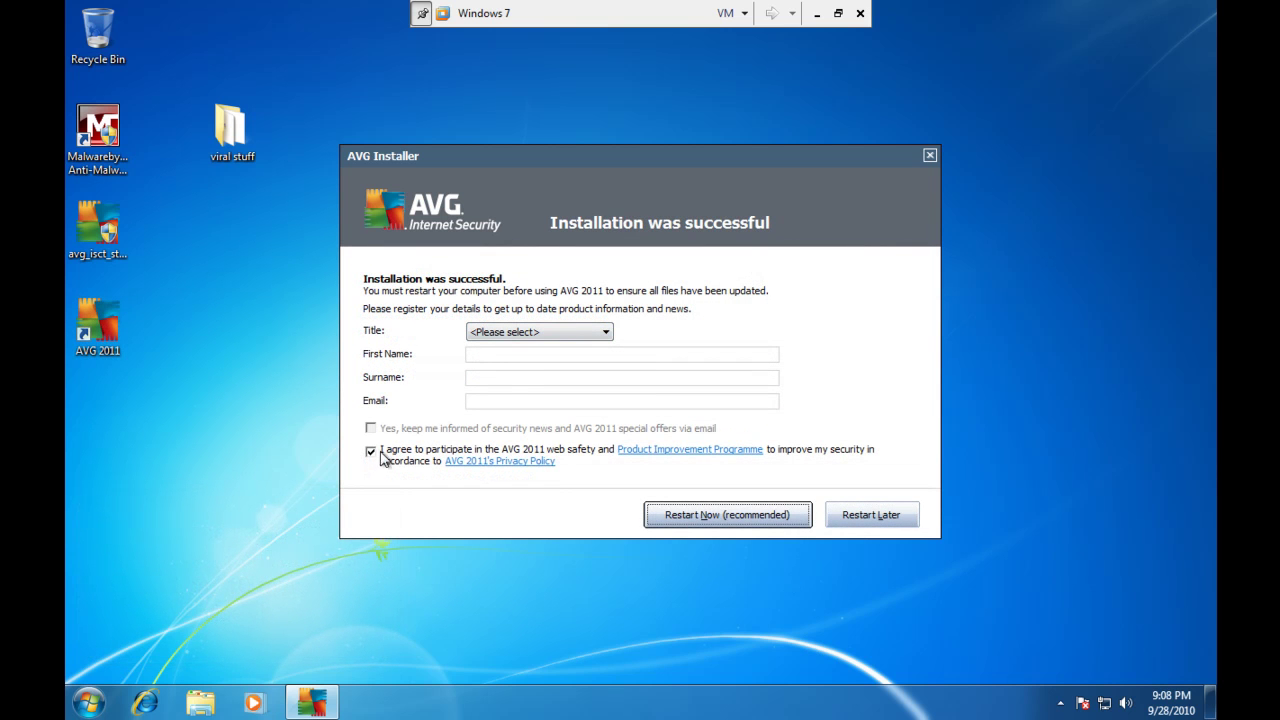
Opt out of the AVG web safety and Product Improvement Programme, and restart the computer immediately.
click(371, 453)
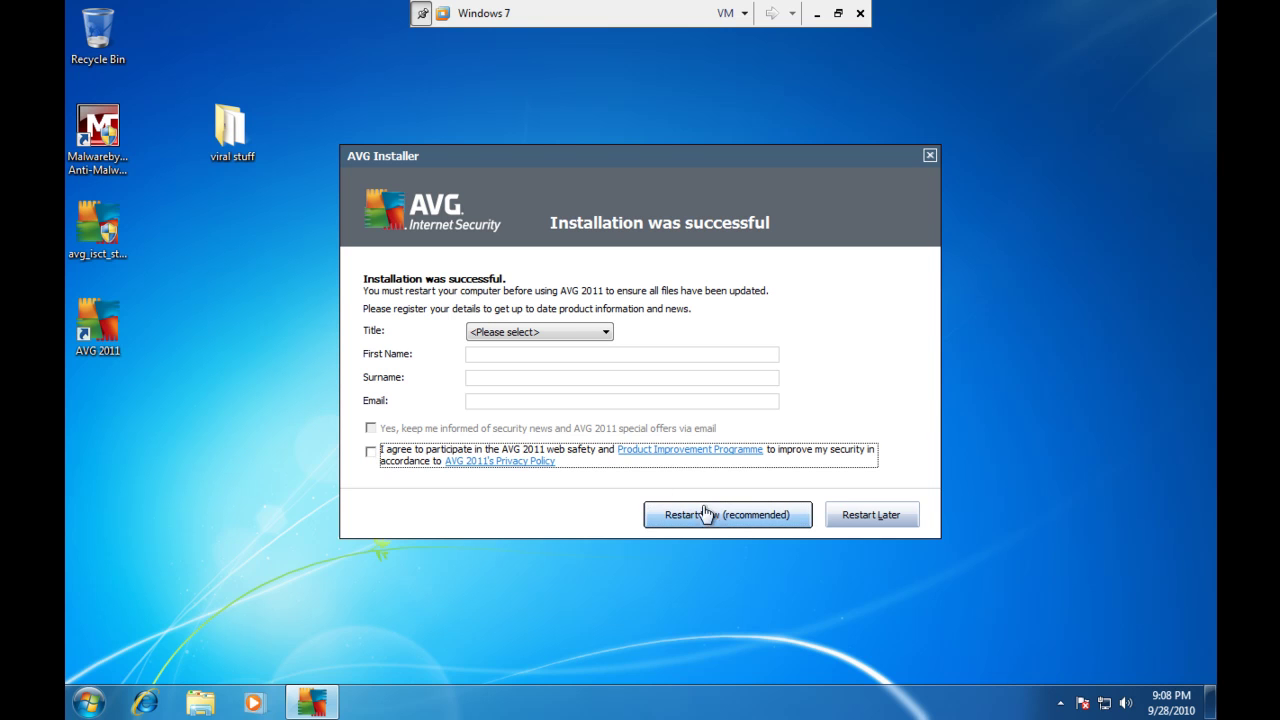
click(787, 526)
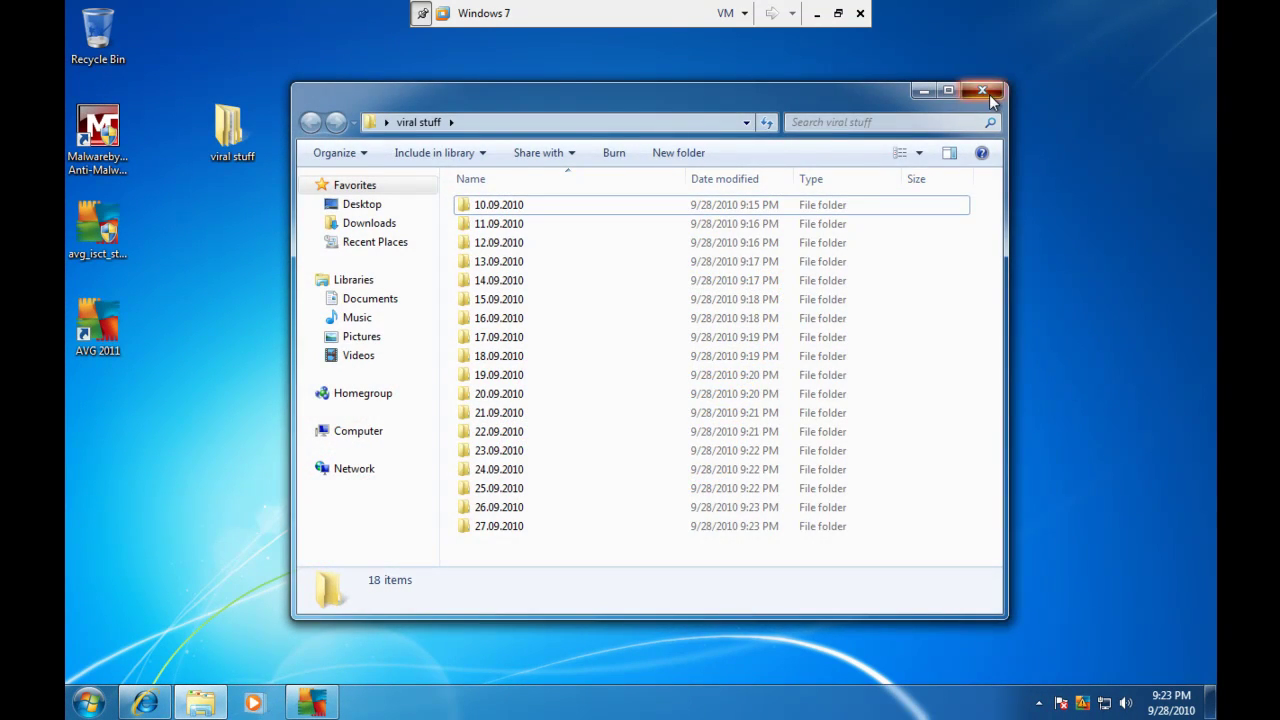
Check the combined size and file count of all dated folders, 10.09.2010 to 27.09.2010, in the viral stuff folder.
click(983, 91)
click(229, 136)
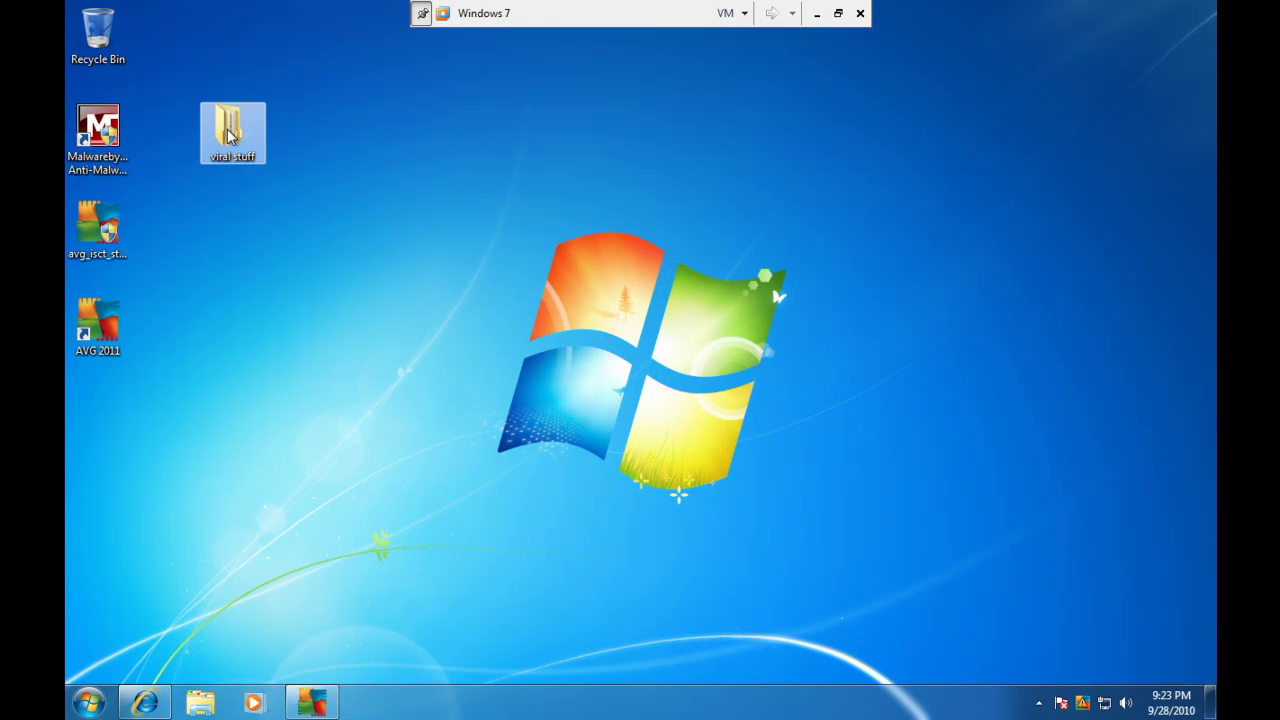
double_click(229, 136)
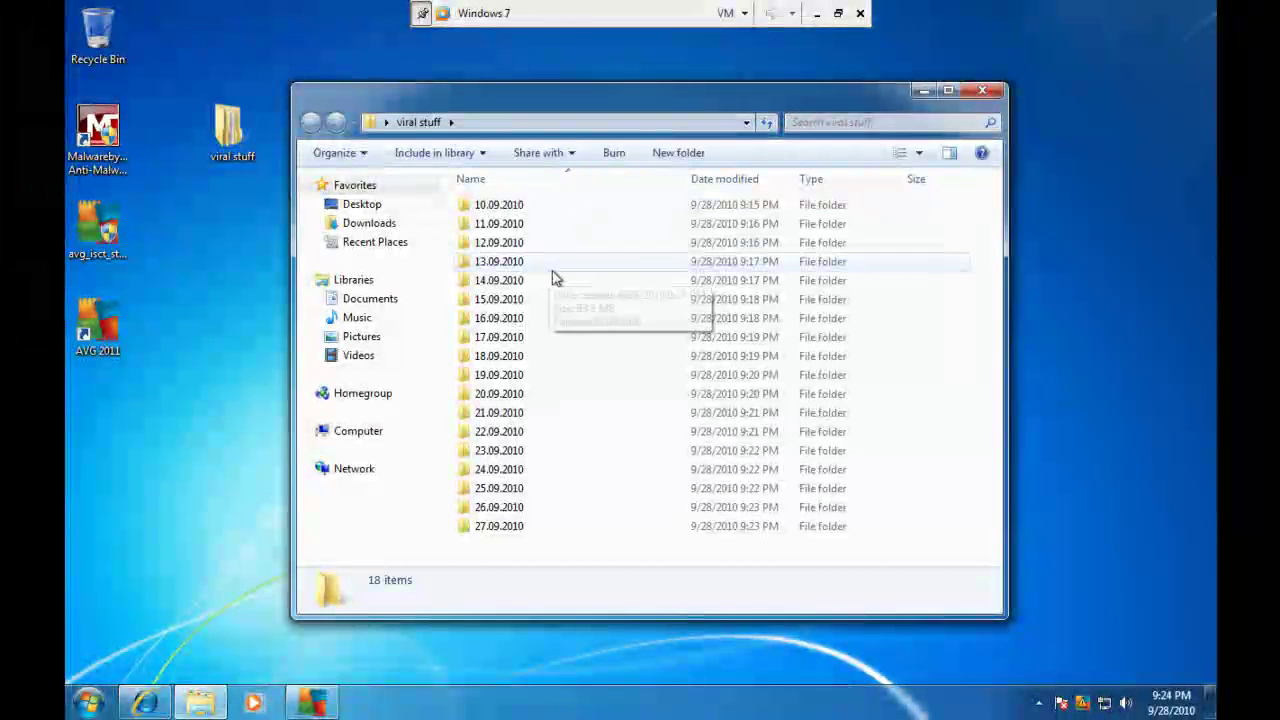
click(494, 205)
shift+click(500, 527)
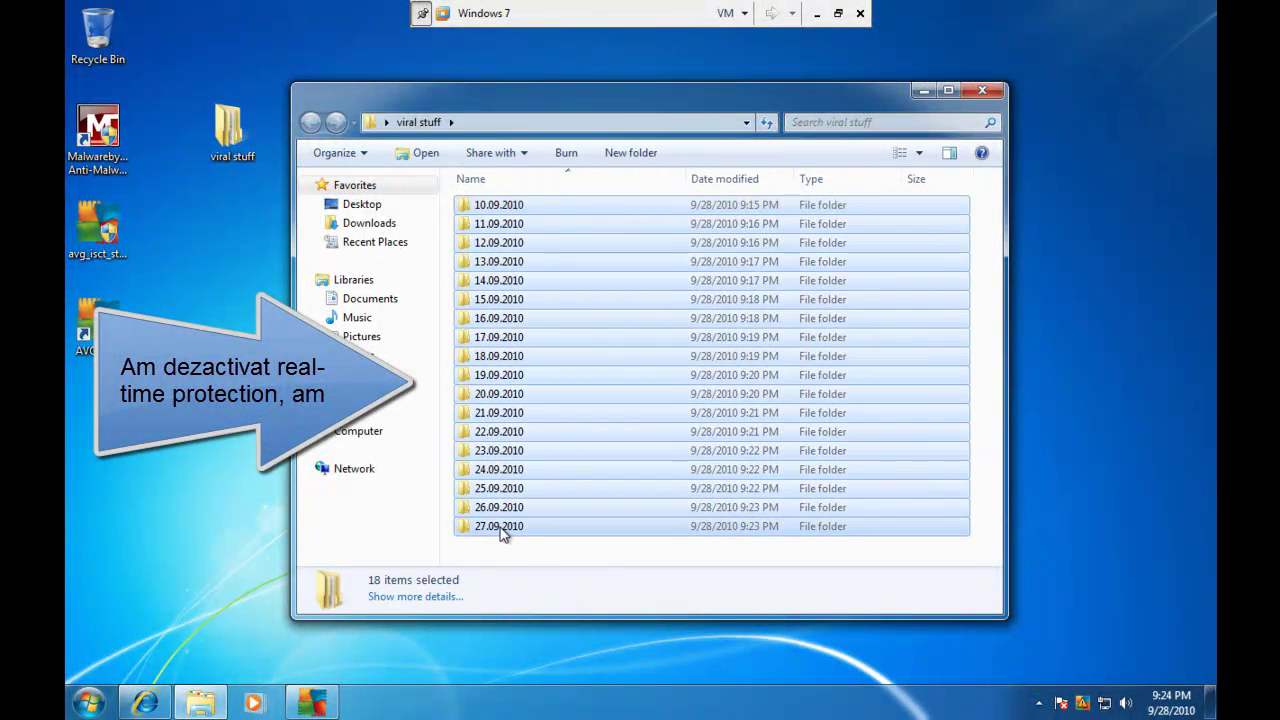
right_click(503, 534)
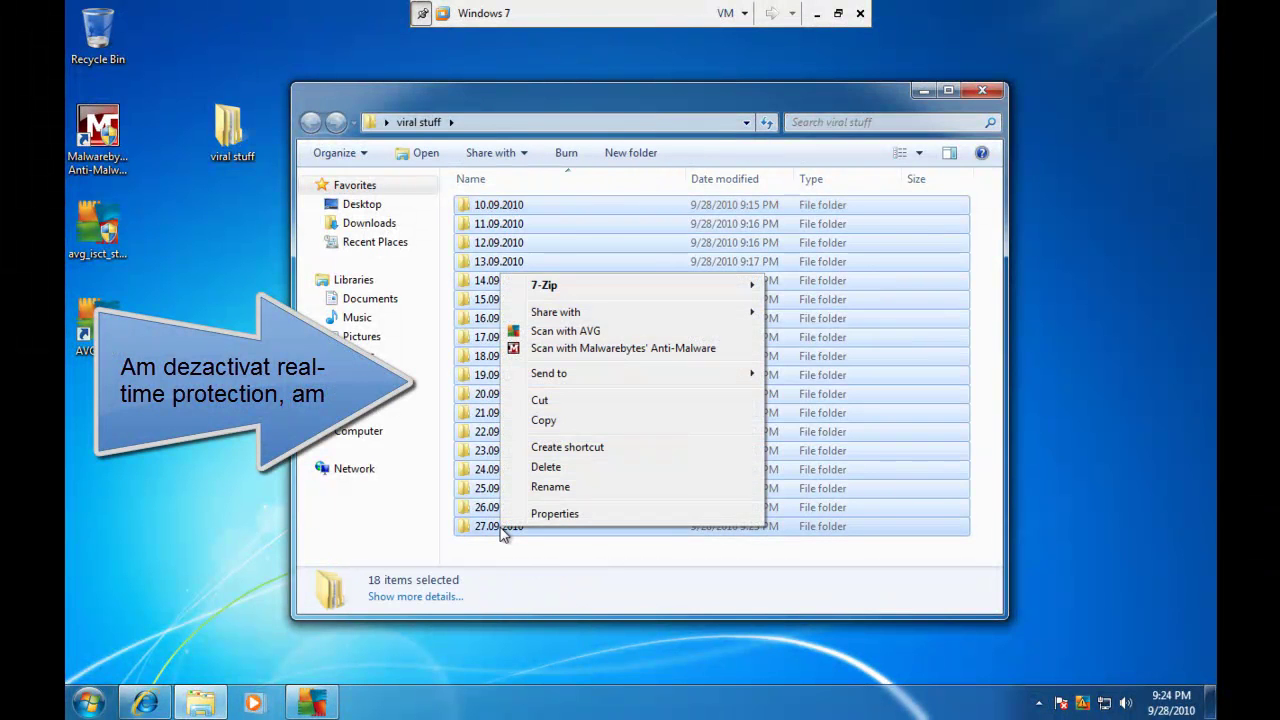
click(556, 513)
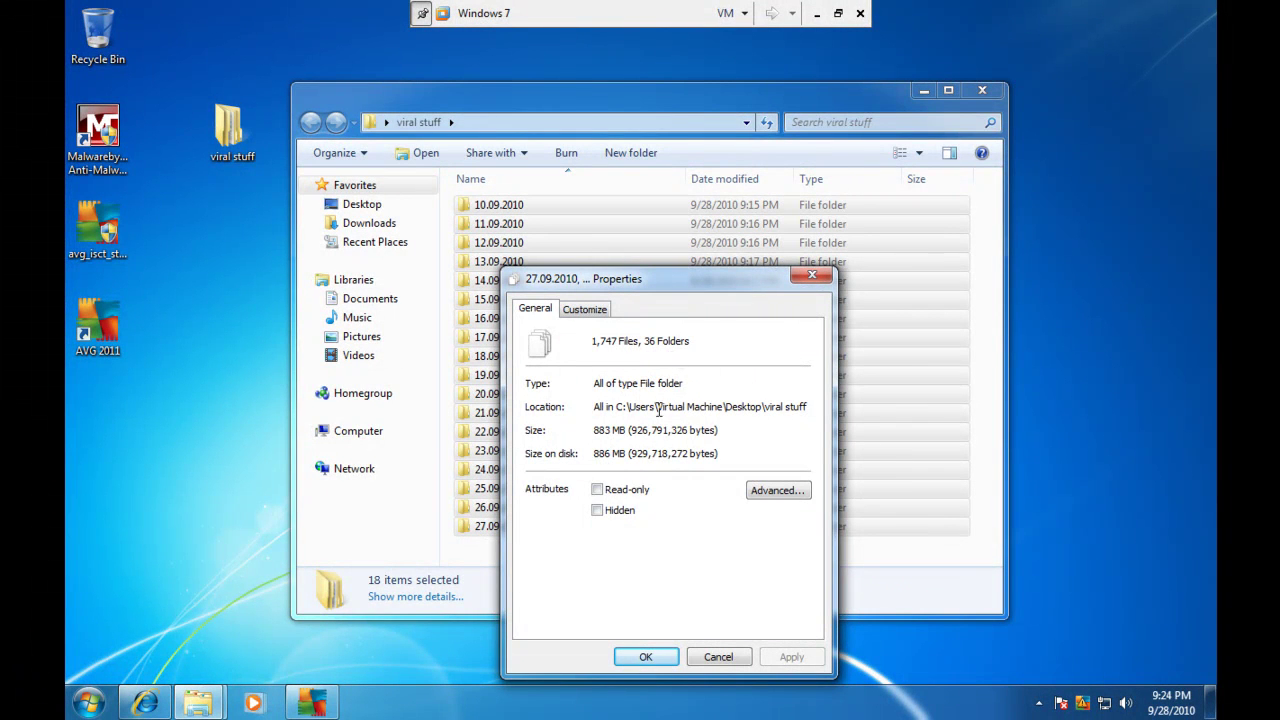
click(640, 655)
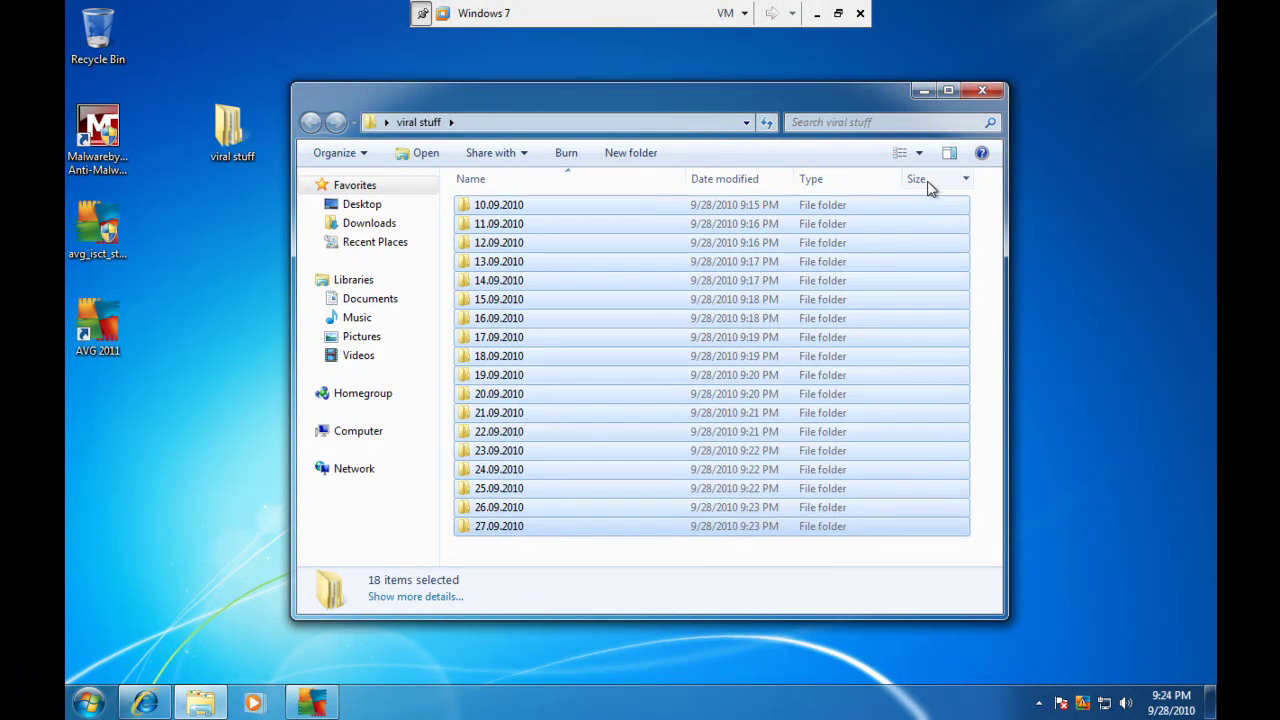
click(981, 92)
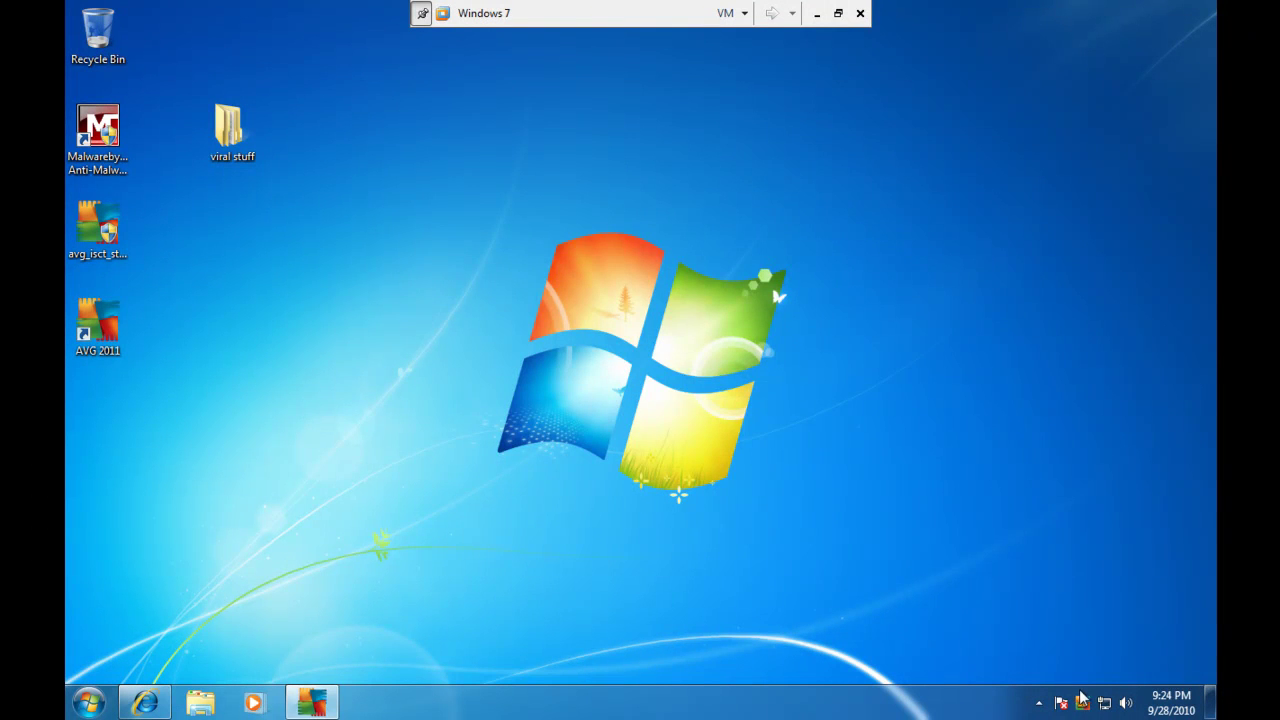
Review the update status and the security components overview in AVG Internet Security 2011.
double_click(1082, 706)
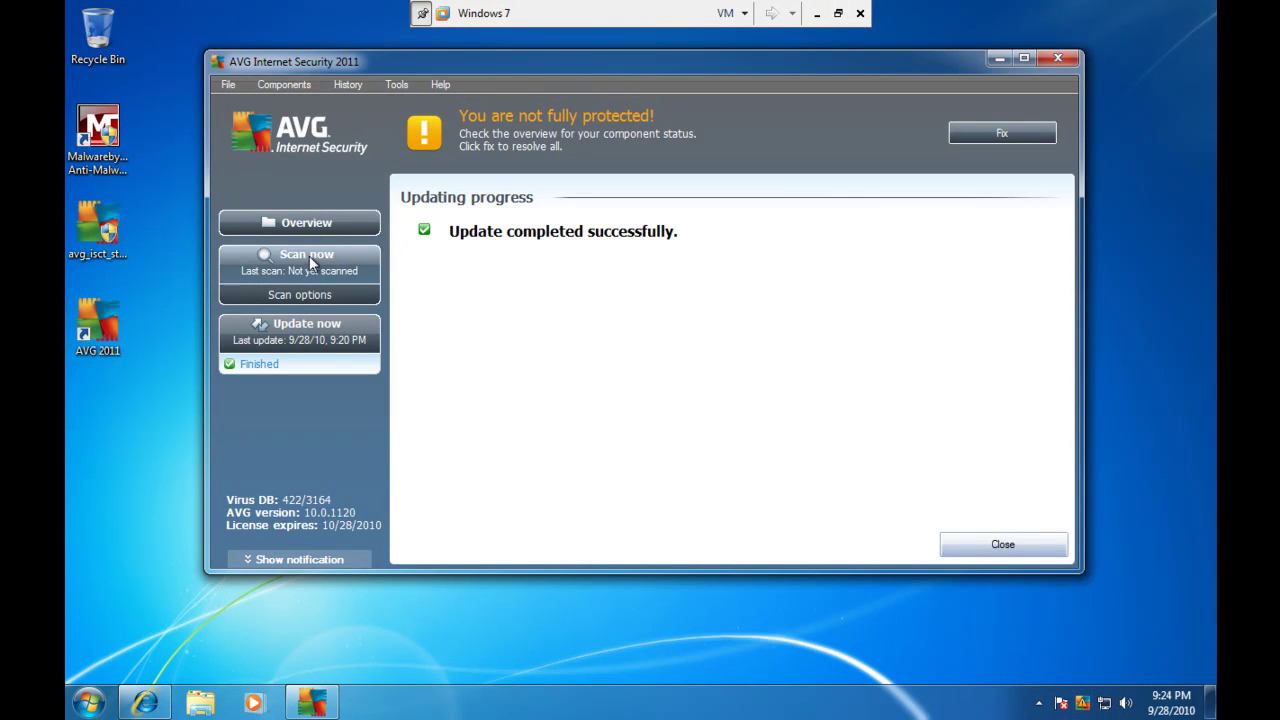
click(308, 225)
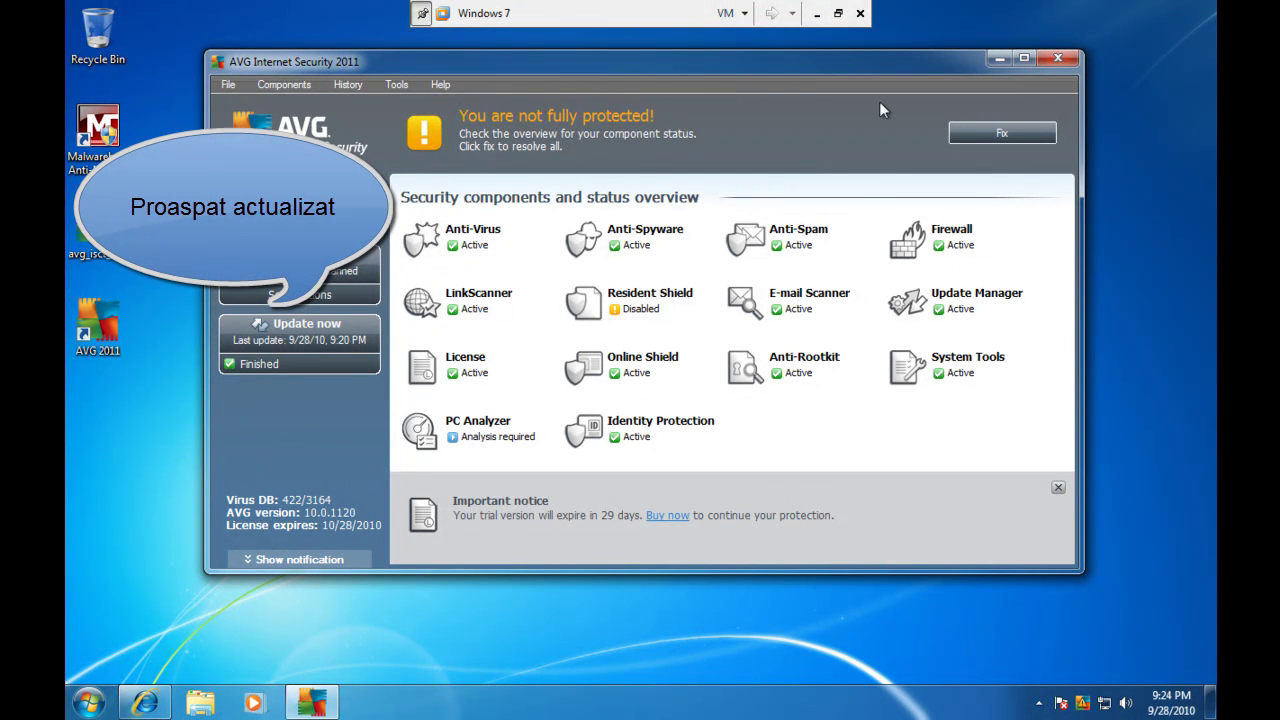
click(1064, 62)
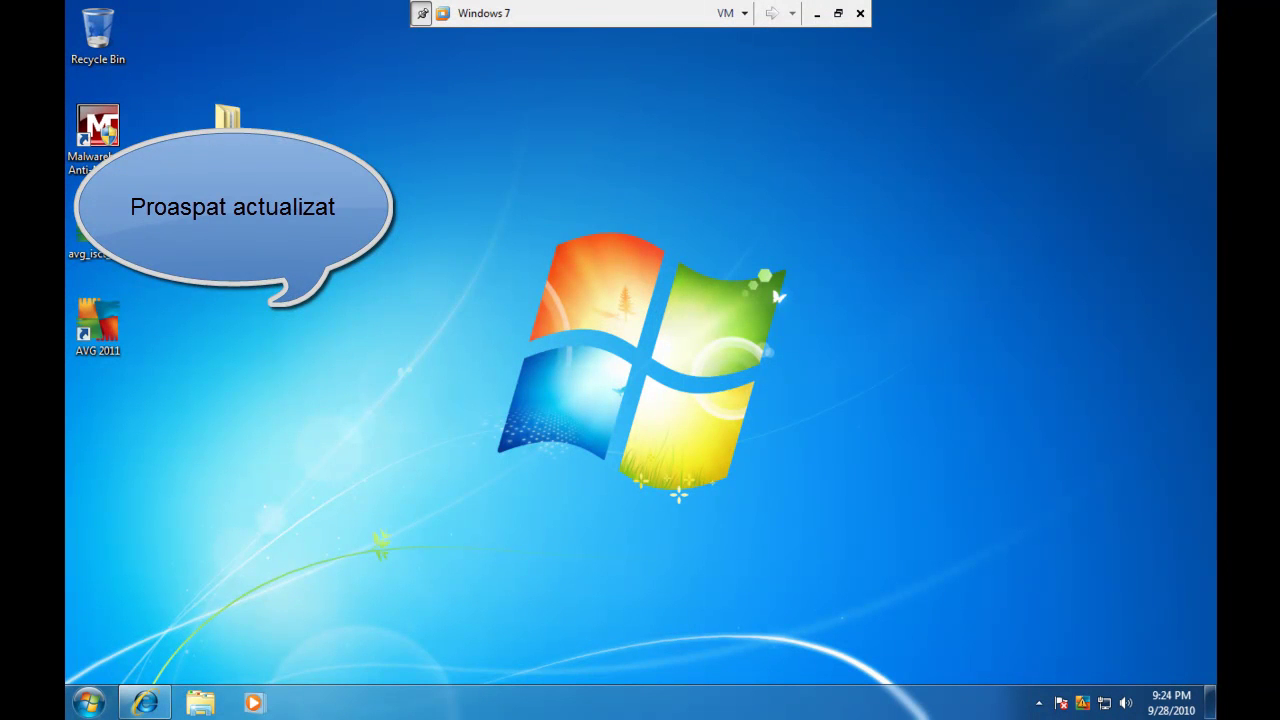
Scan the viral stuff folder on the desktop with AVG.
right_click(250, 142)
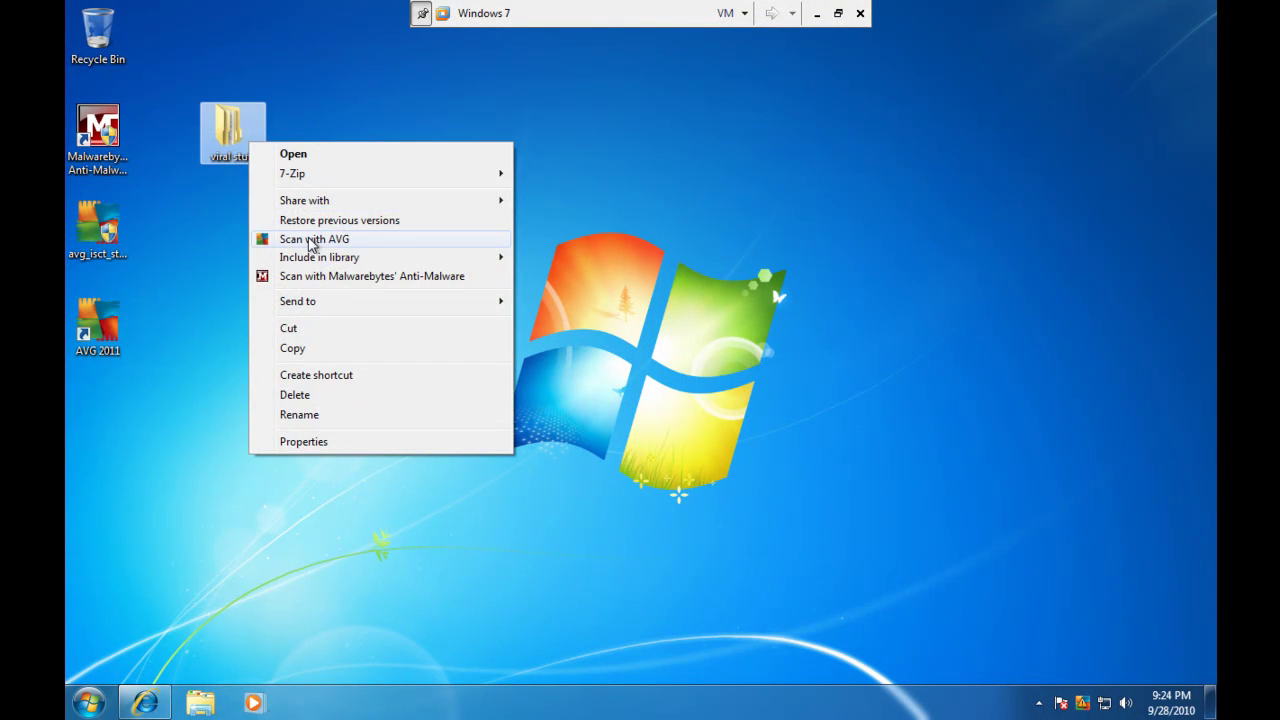
click(310, 240)
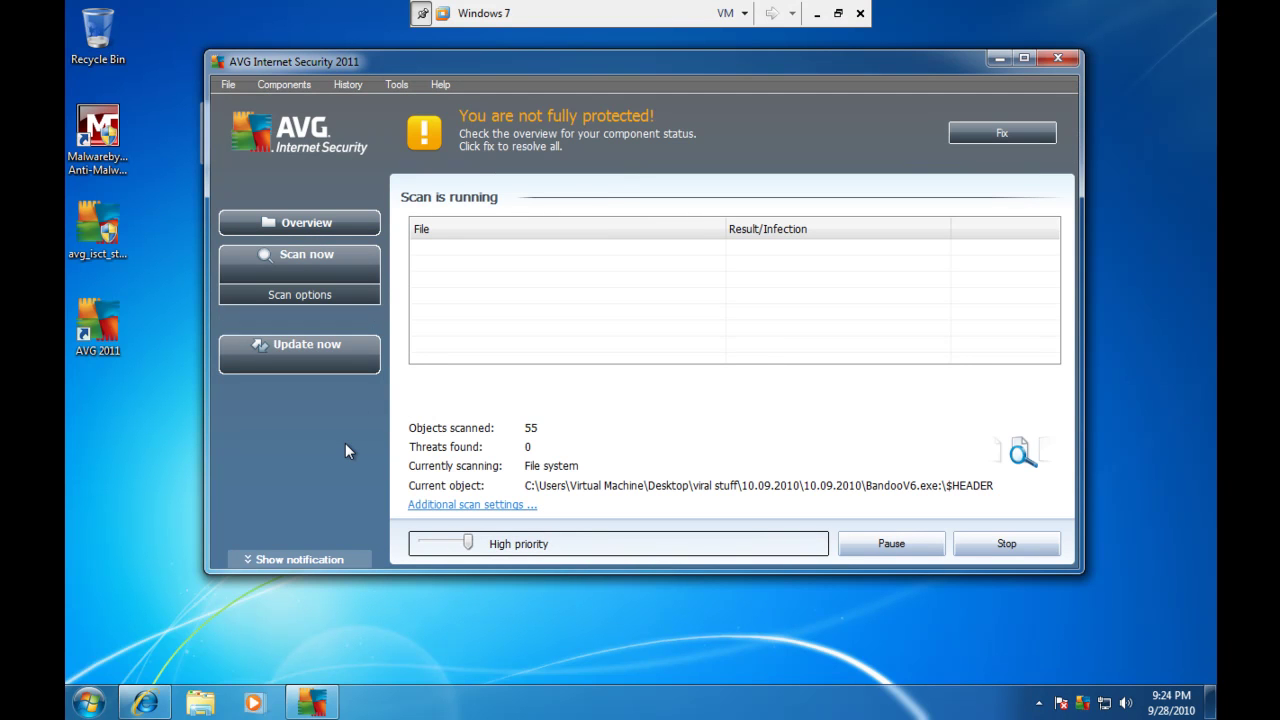
click(314, 558)
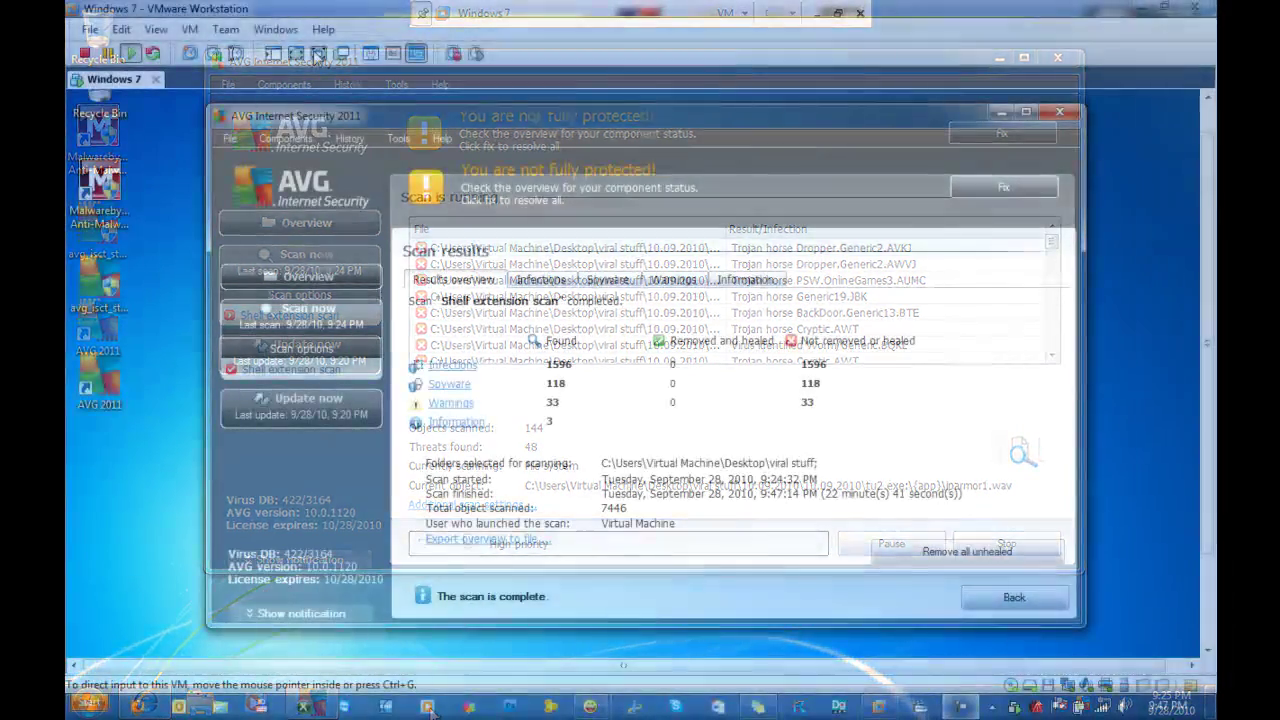
Return the virtual machine to full screen, remove all unhealed threats found by the scan, and close the results.
click(313, 57)
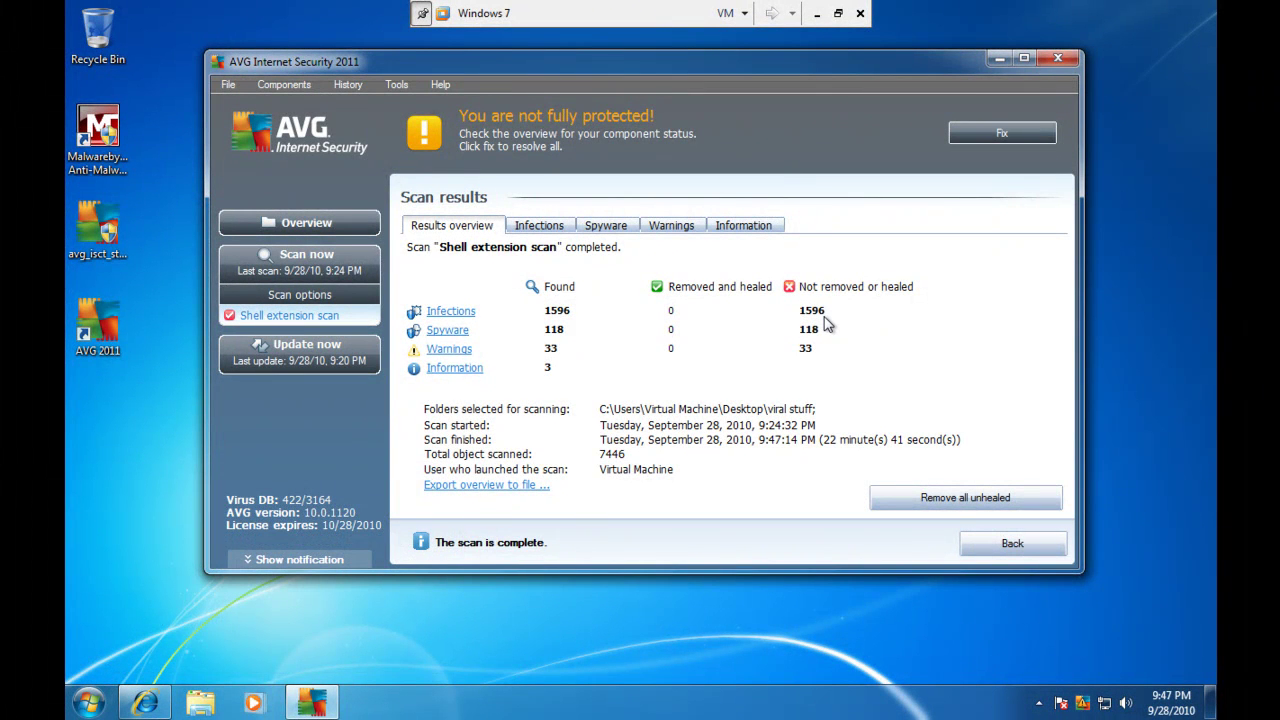
click(906, 496)
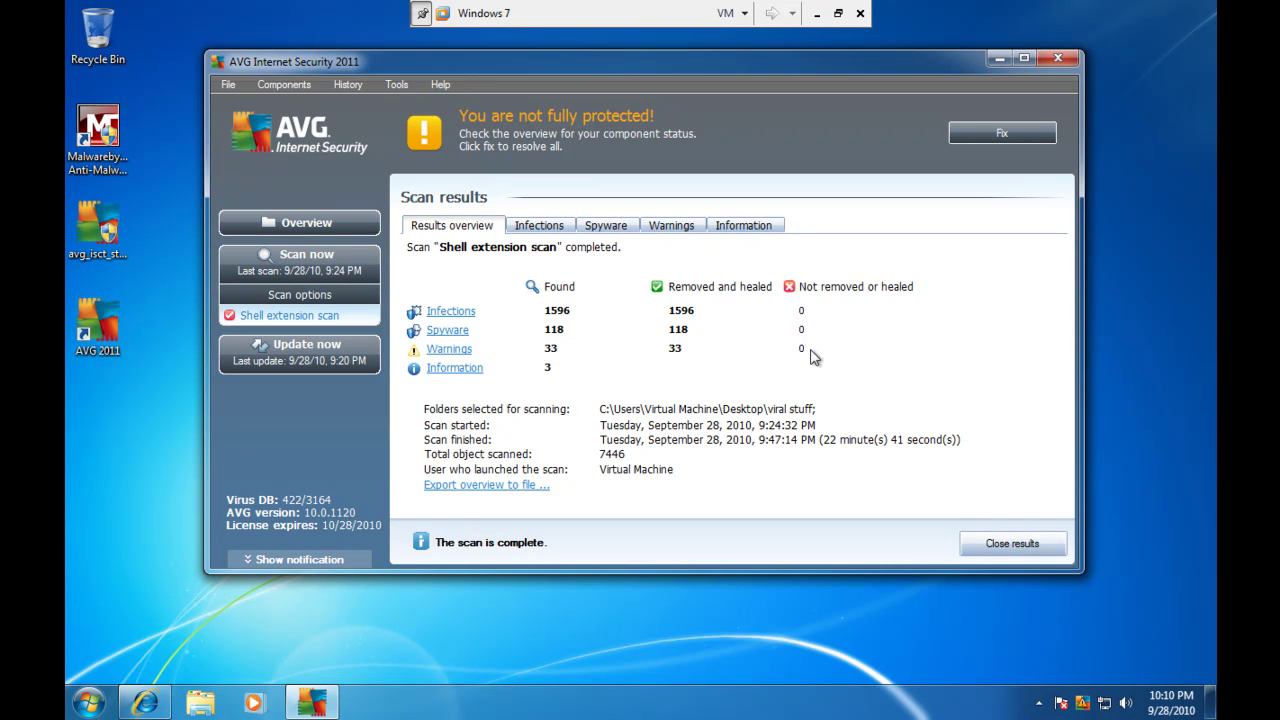
click(990, 549)
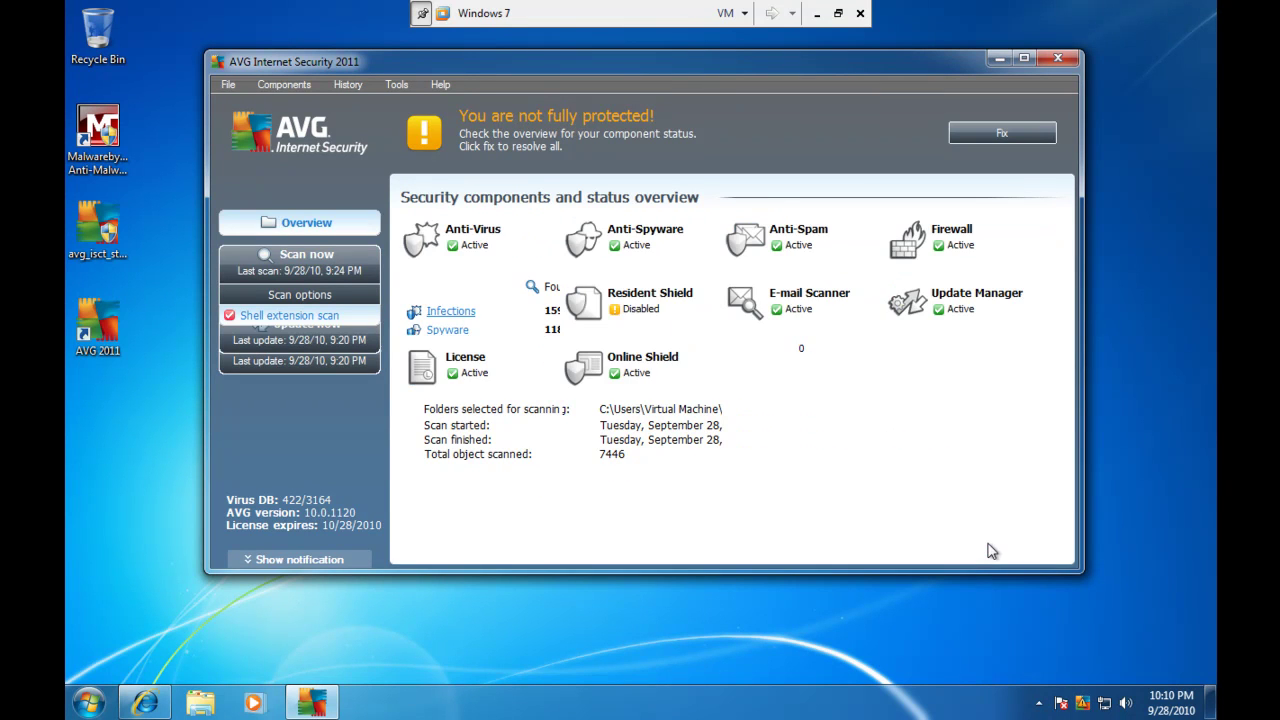
Activate the Resident Shield, save the change with administrator permission, and close AVG.
click(659, 312)
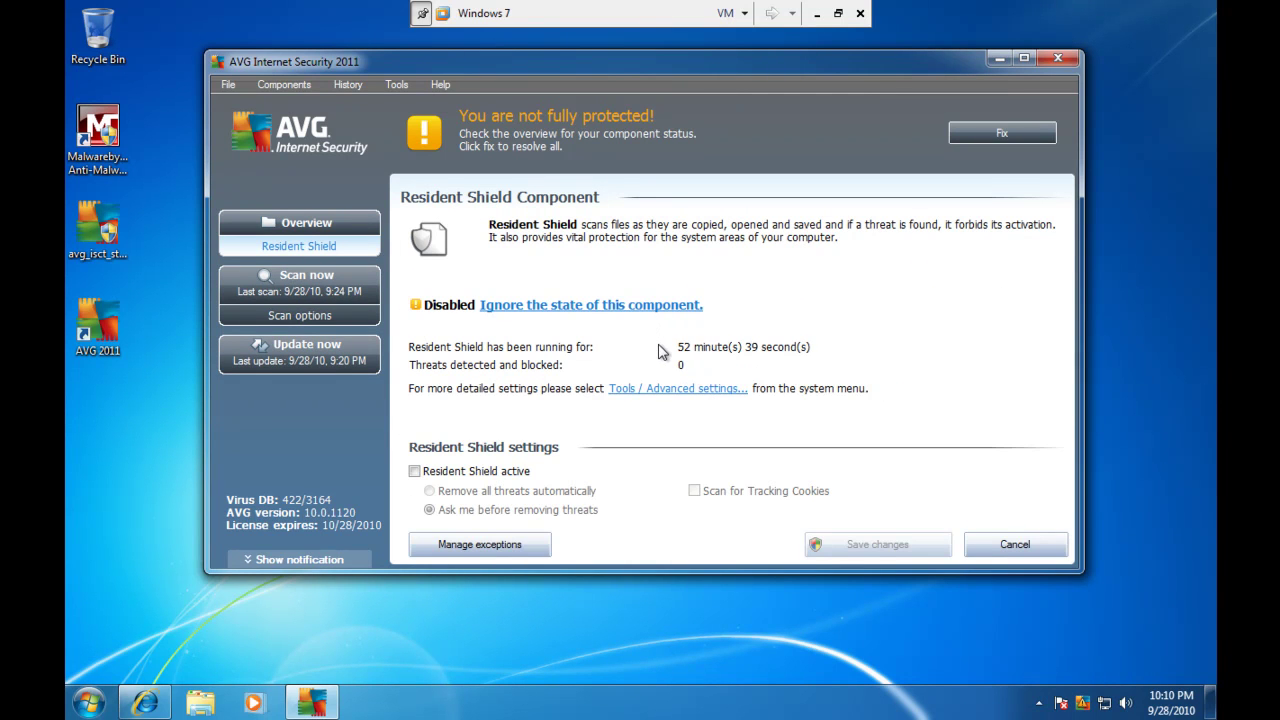
click(477, 477)
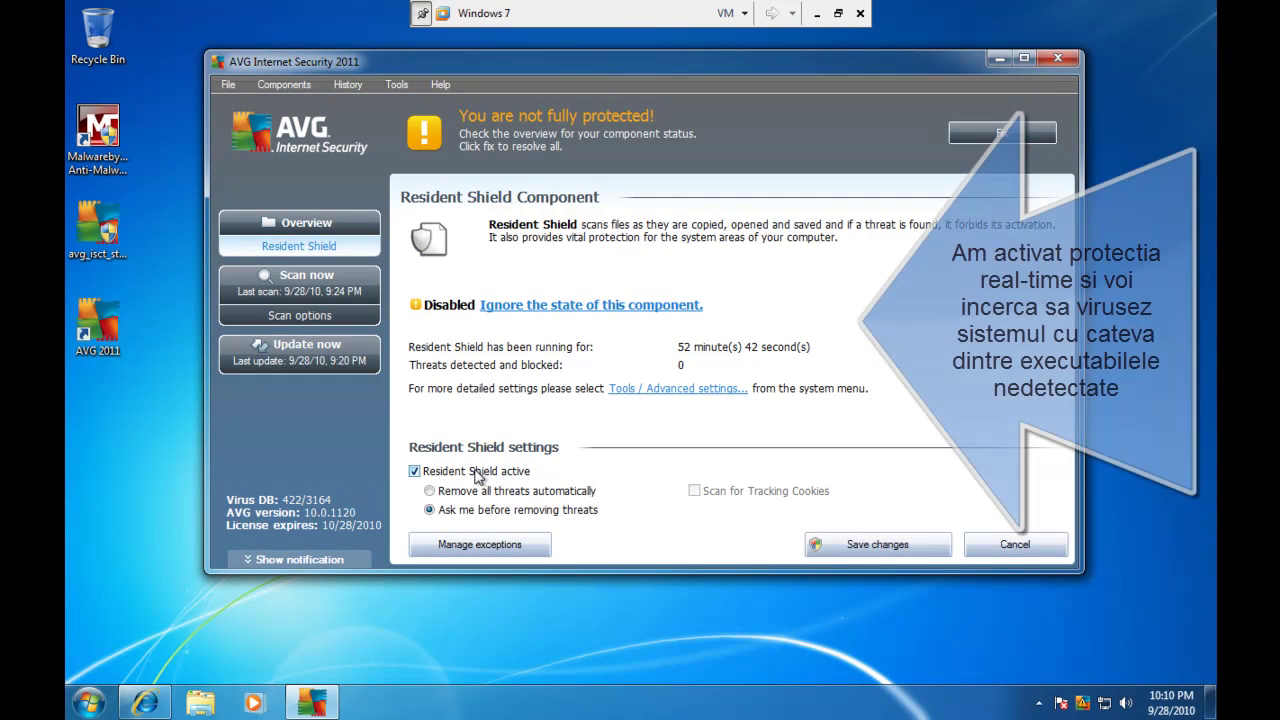
click(892, 548)
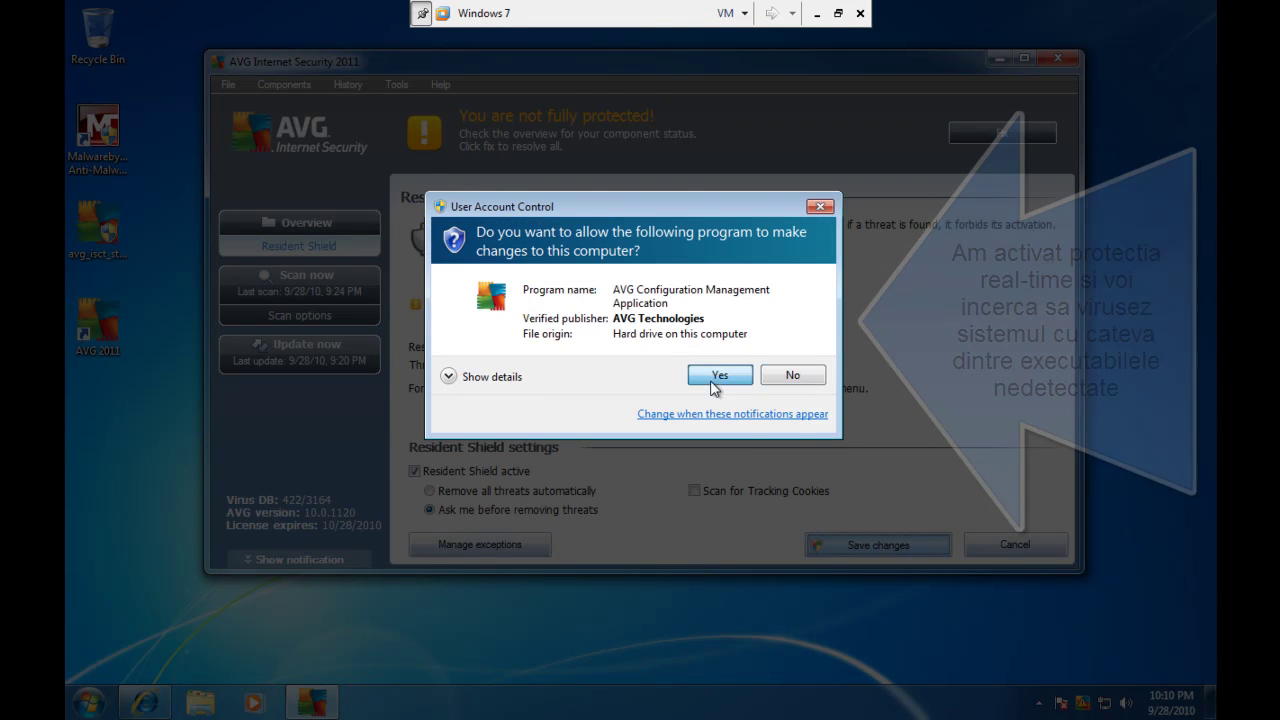
click(712, 379)
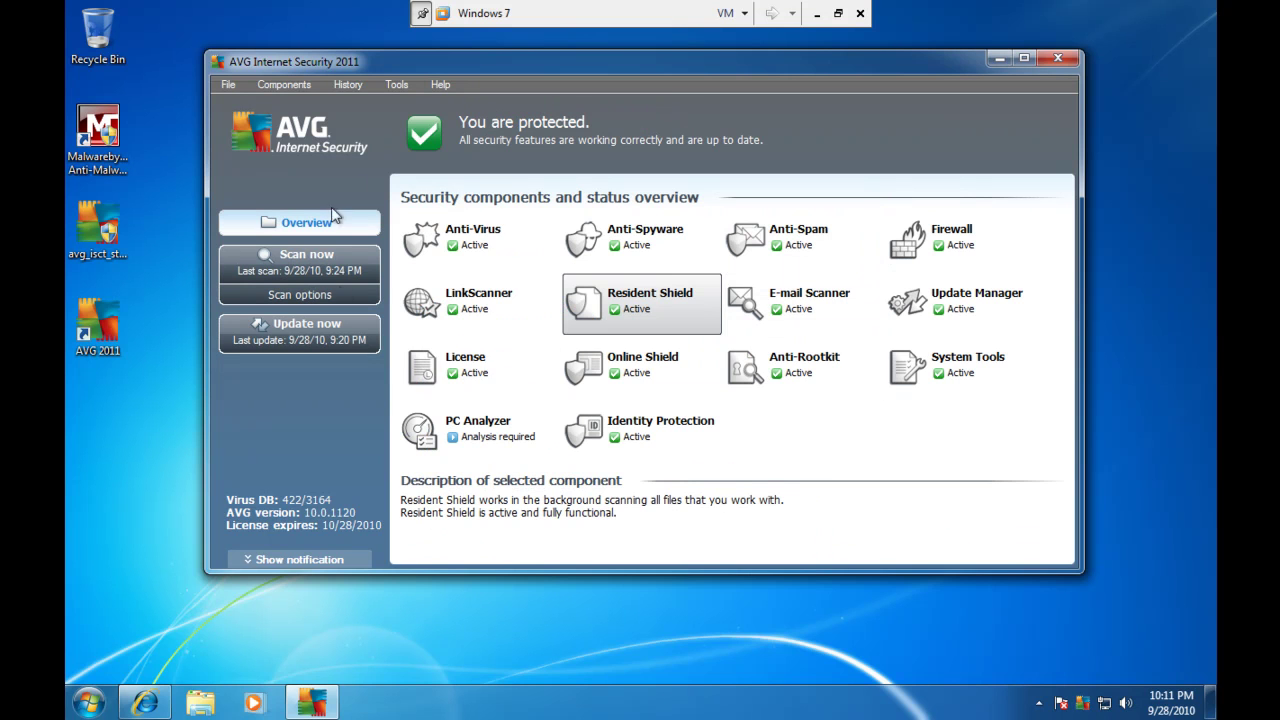
click(1067, 62)
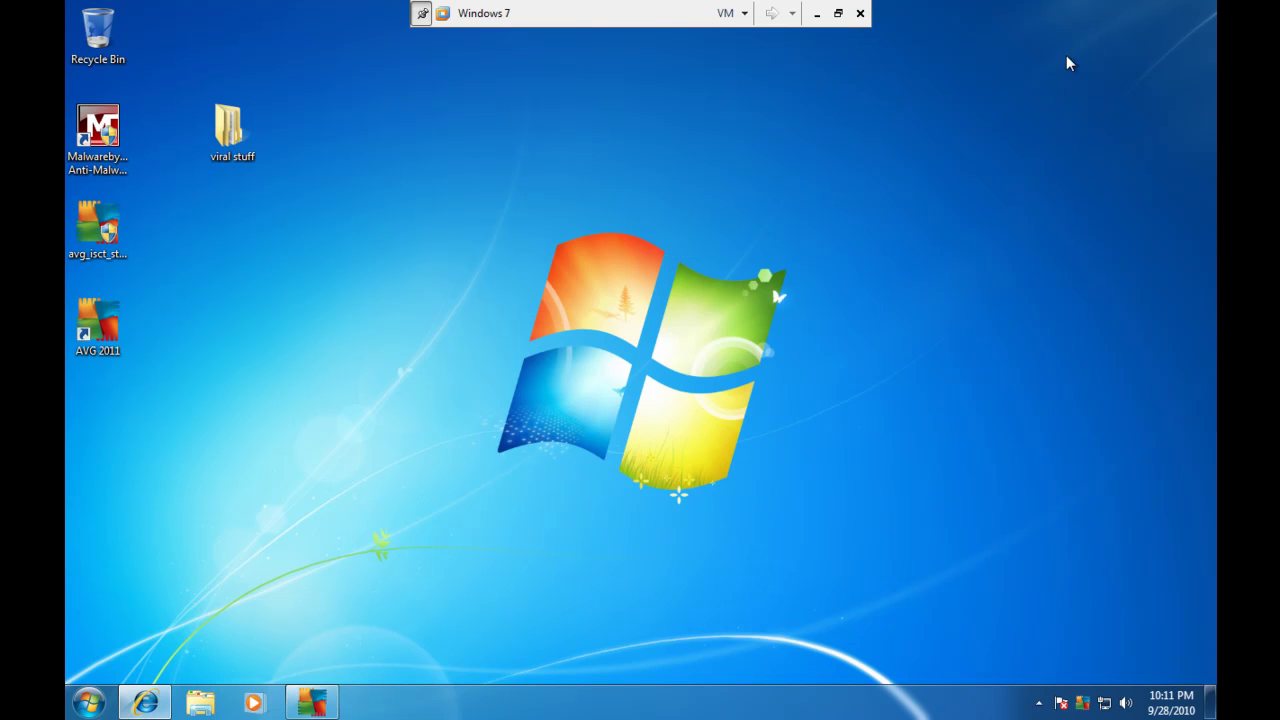
Open the 13.09.2010 folder inside viral stuff and select its first item for testing the real-time protection.
click(241, 133)
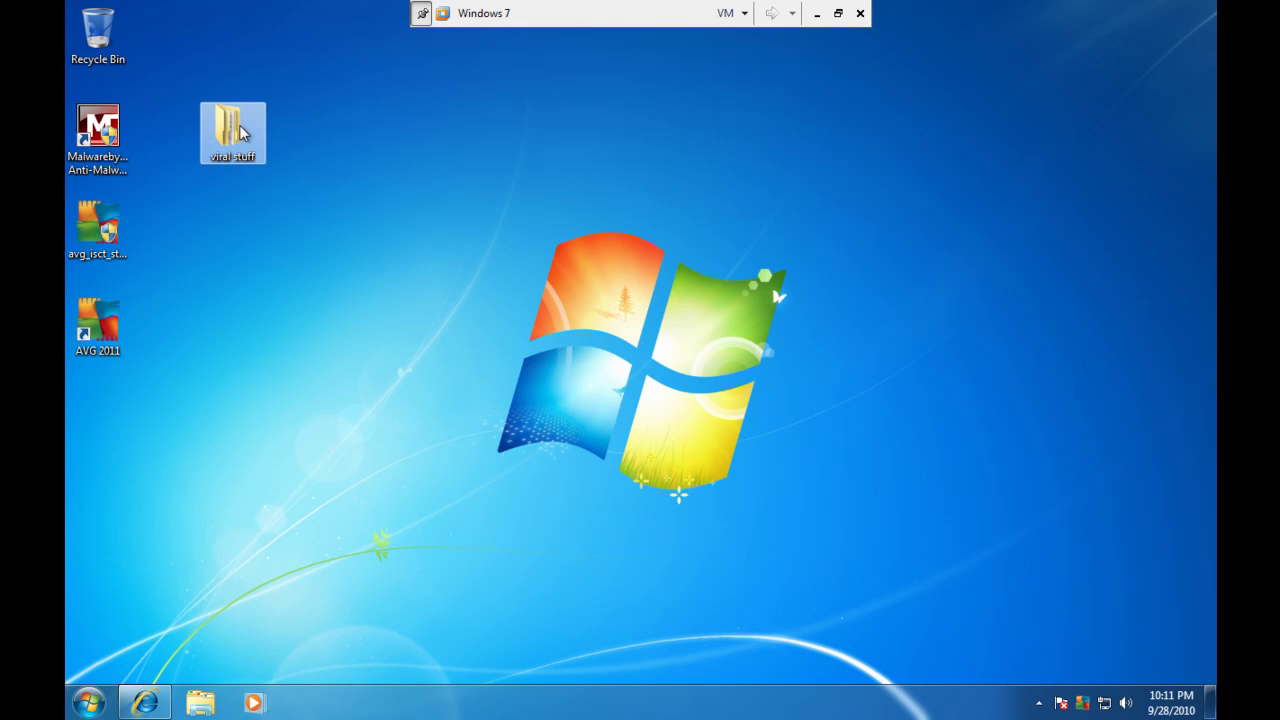
double_click(241, 133)
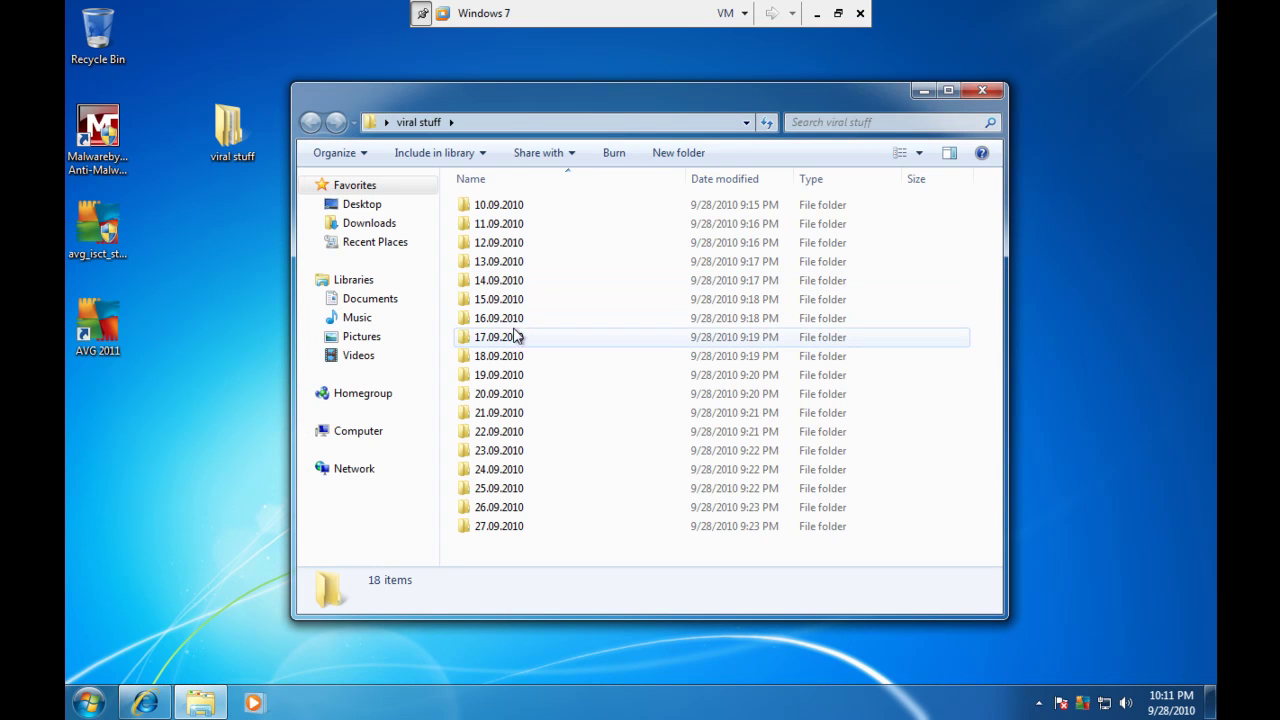
click(506, 263)
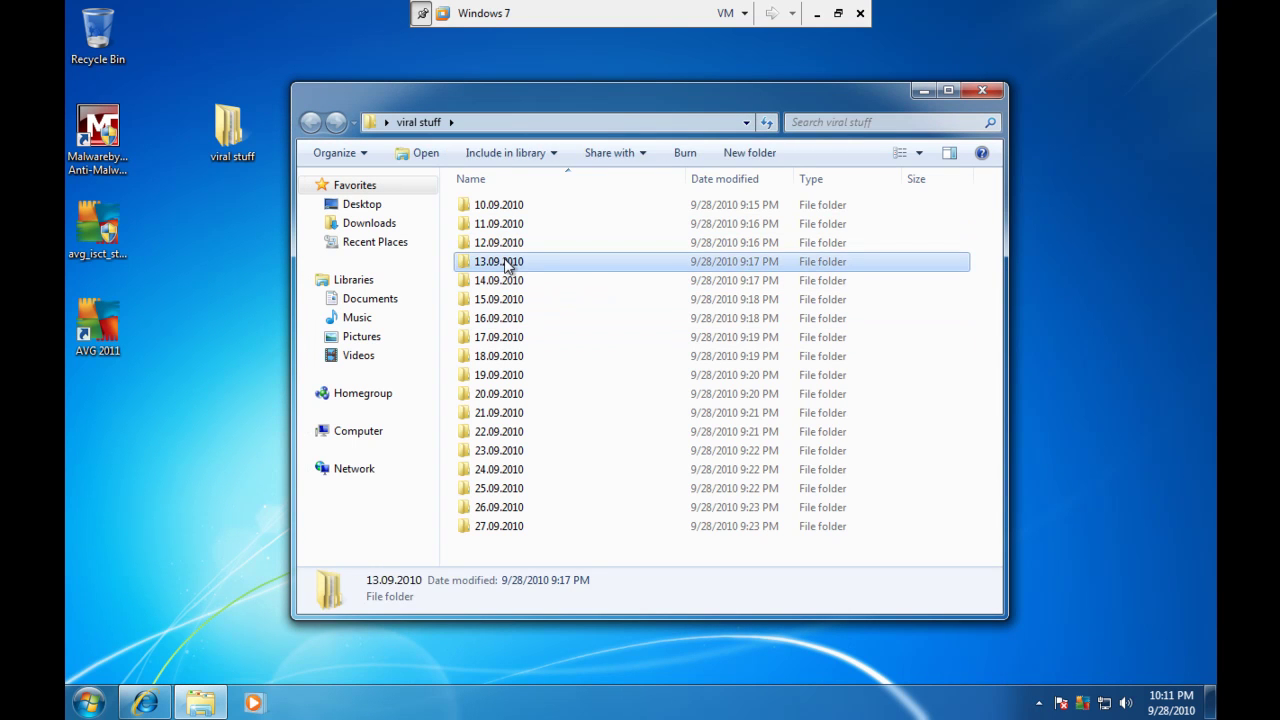
double_click(506, 263)
click(500, 208)
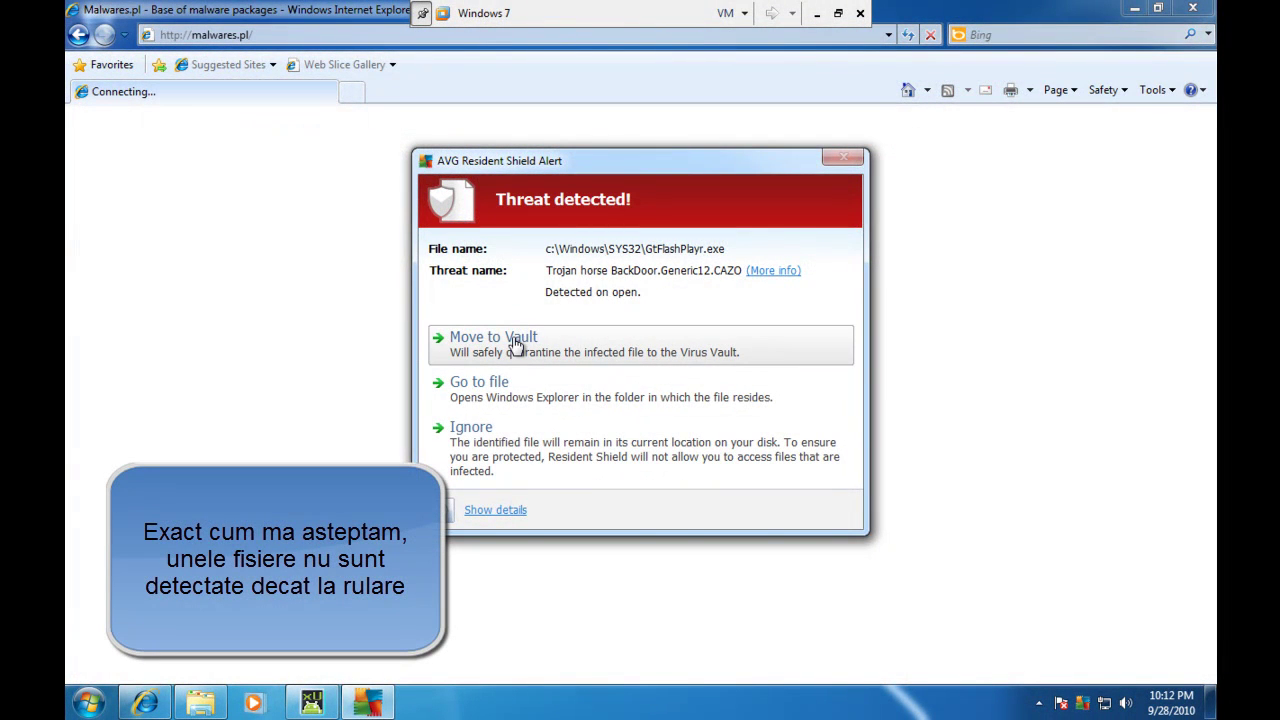
Move the detected GtFlashPlayr.exe threat to the Virus Vault with forced removal, and dismiss the xUltimate-CC console.
click(514, 342)
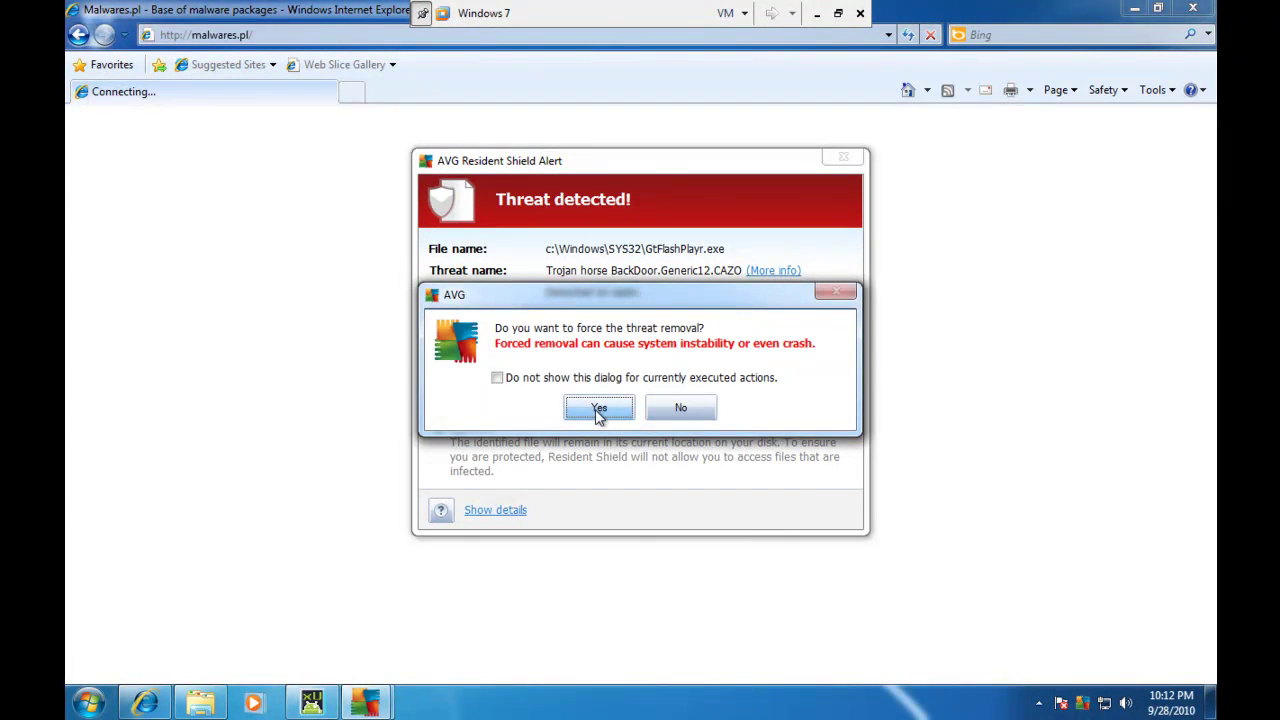
click(598, 410)
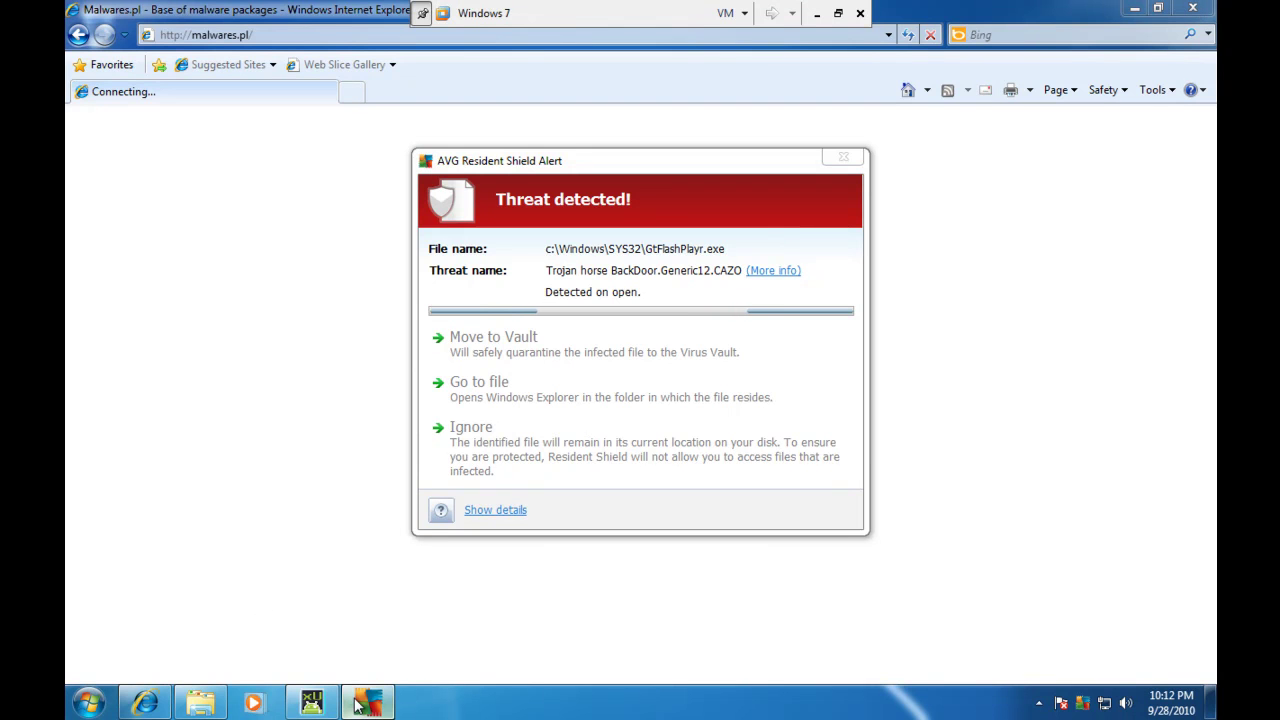
click(311, 703)
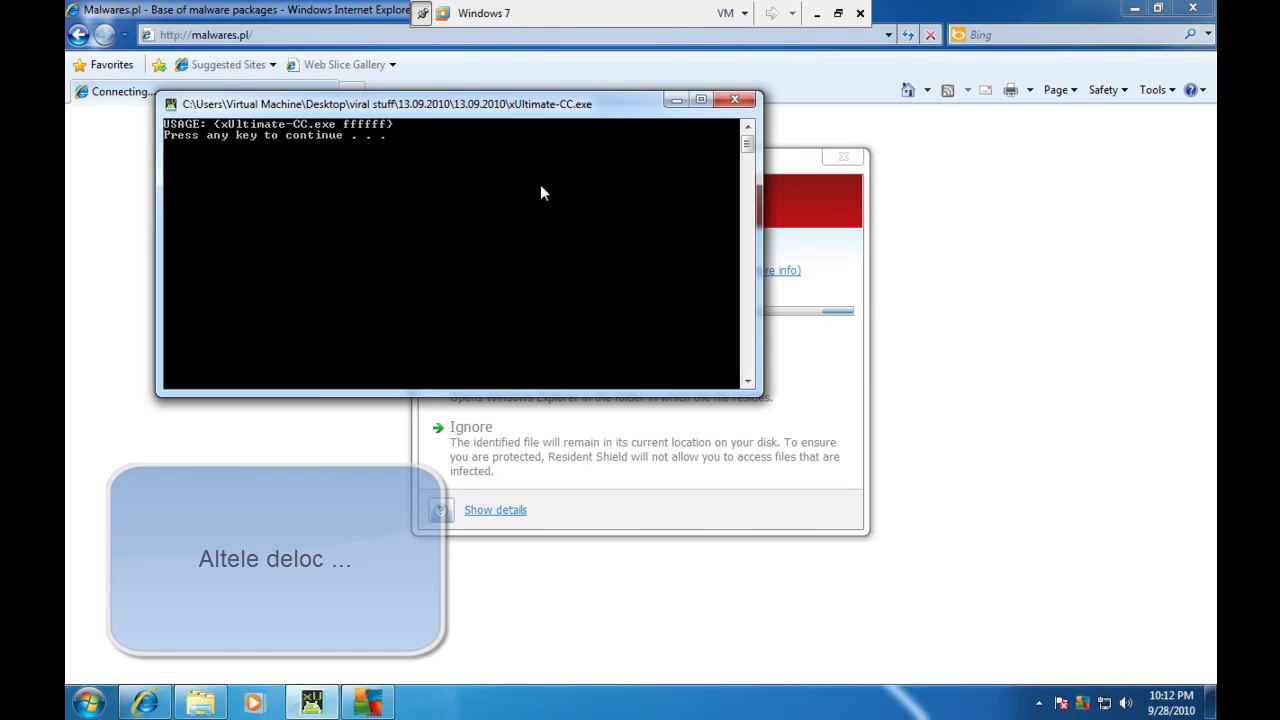
key(Return)
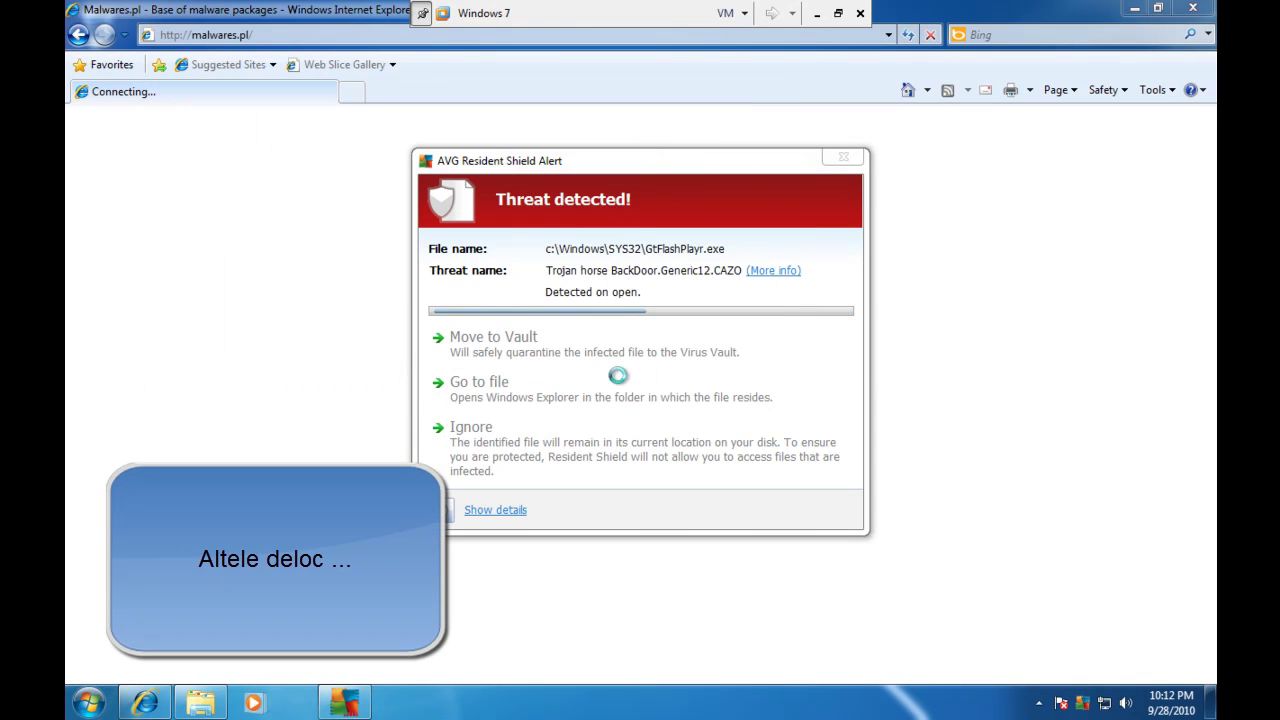
Run the videoizle sample from the 13.09.2010 folder and report it as installed correctly in the compatibility assistant.
click(200, 703)
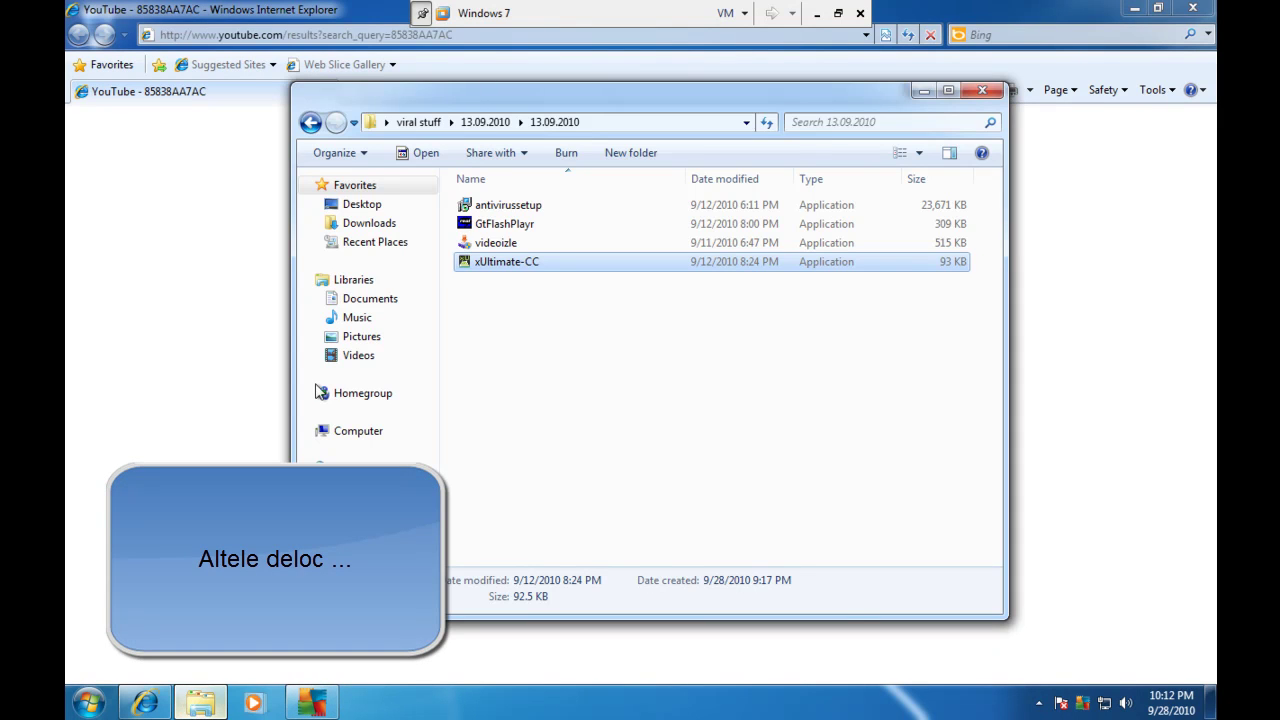
click(498, 247)
key(Return)
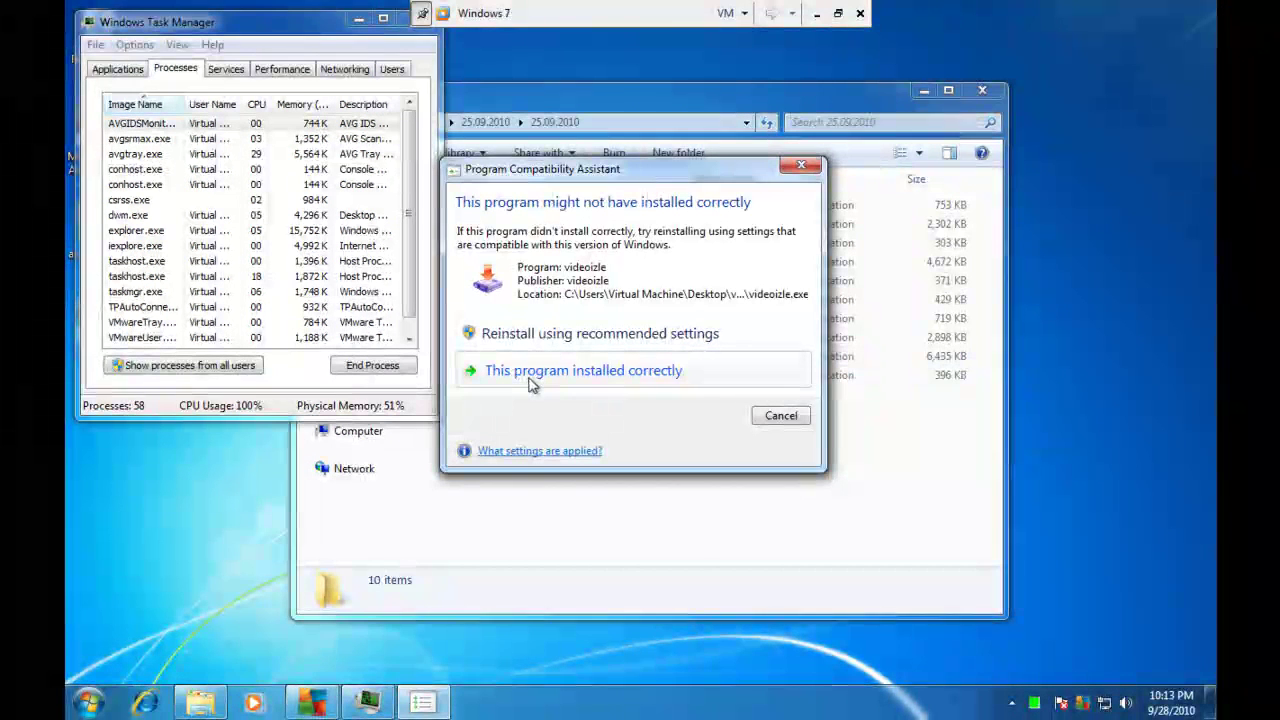
click(538, 378)
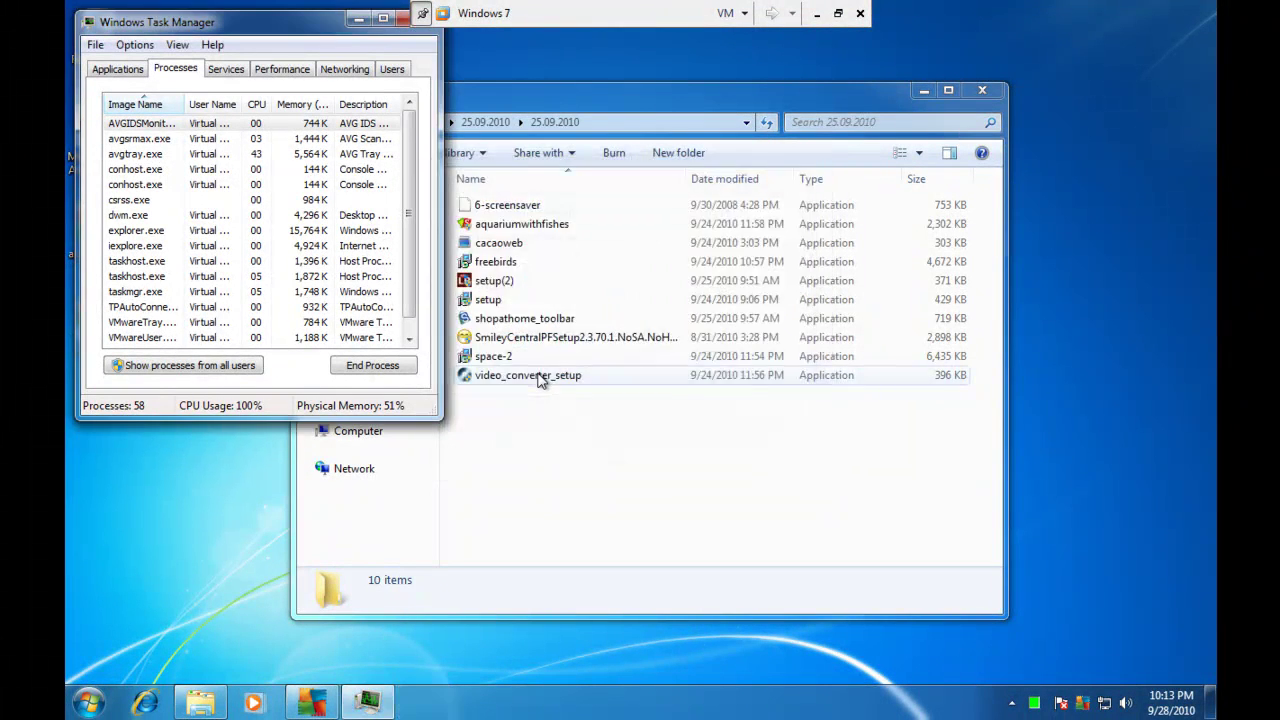
Run setup(2) from the 25.09.2010 folder and move the detected Hit.exe threat to the Virus Vault with forced removal.
double_click(490, 283)
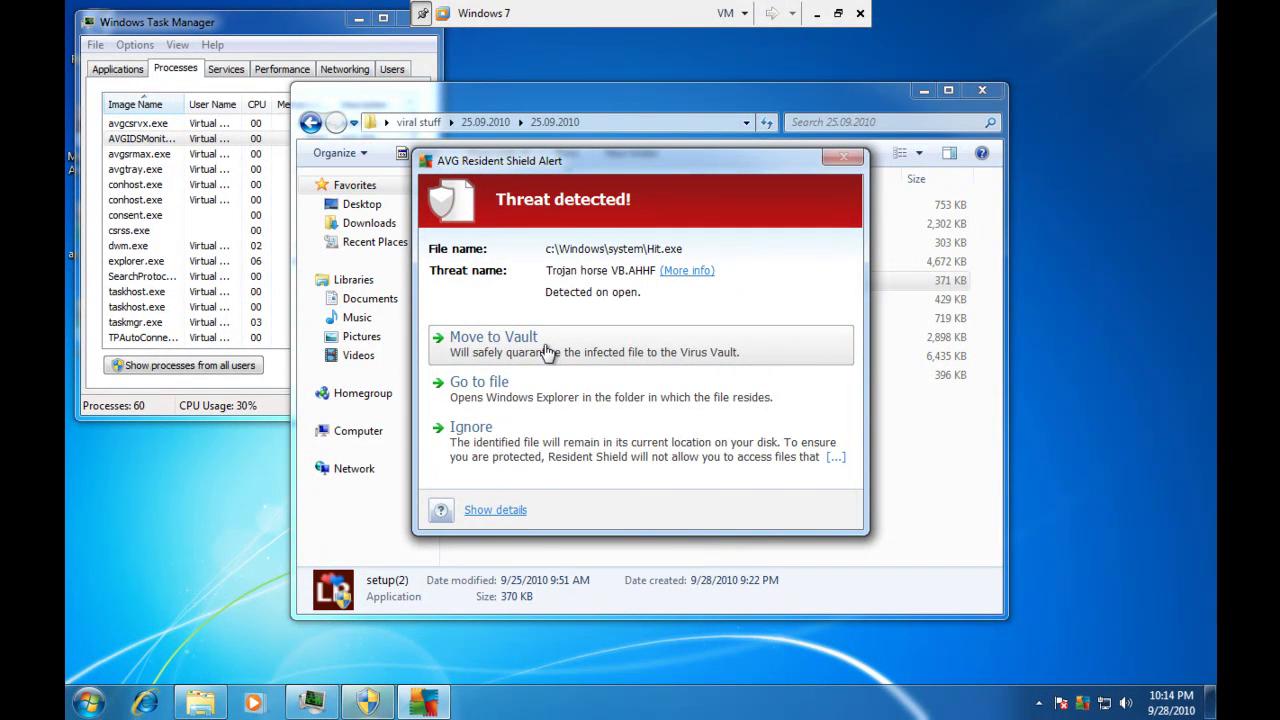
click(548, 352)
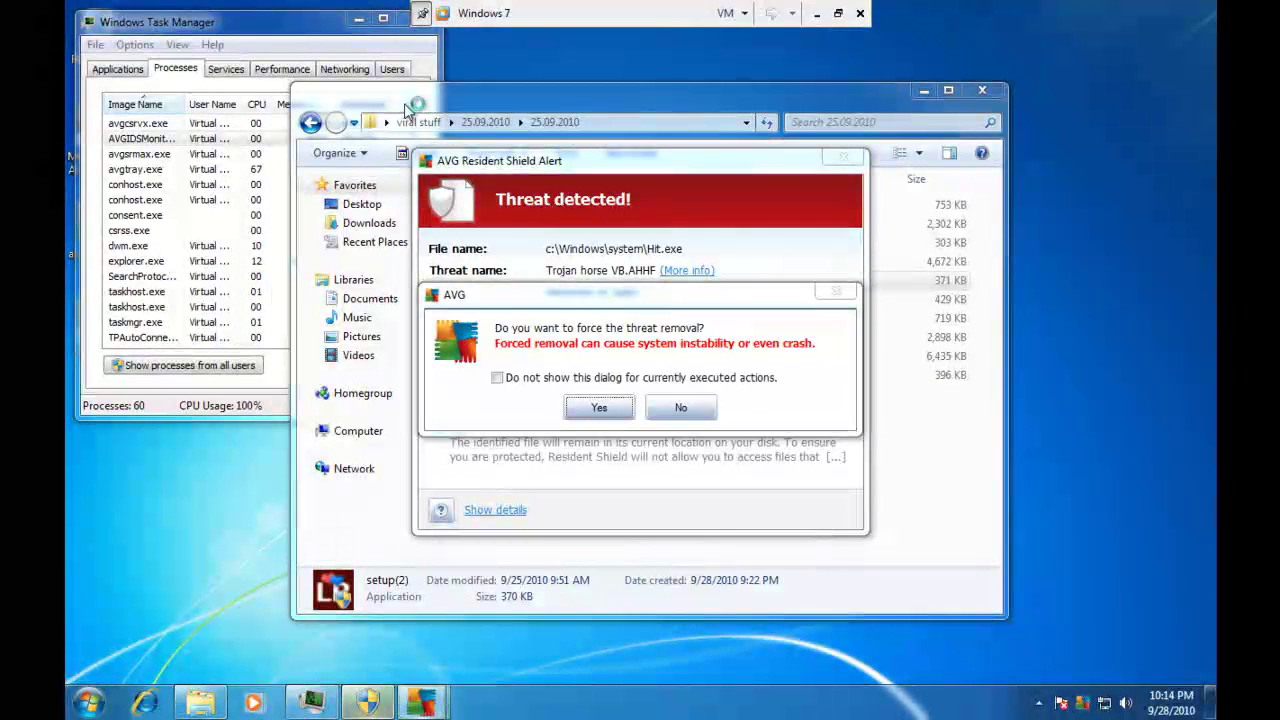
click(575, 380)
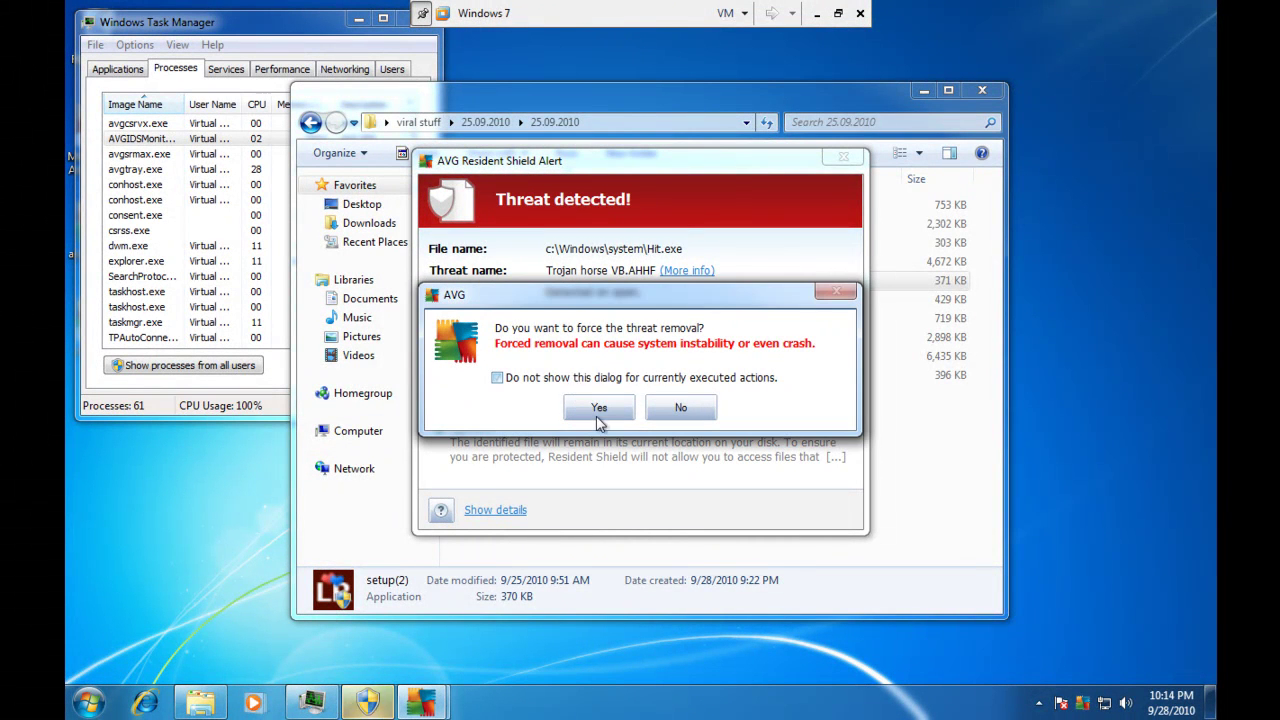
click(586, 407)
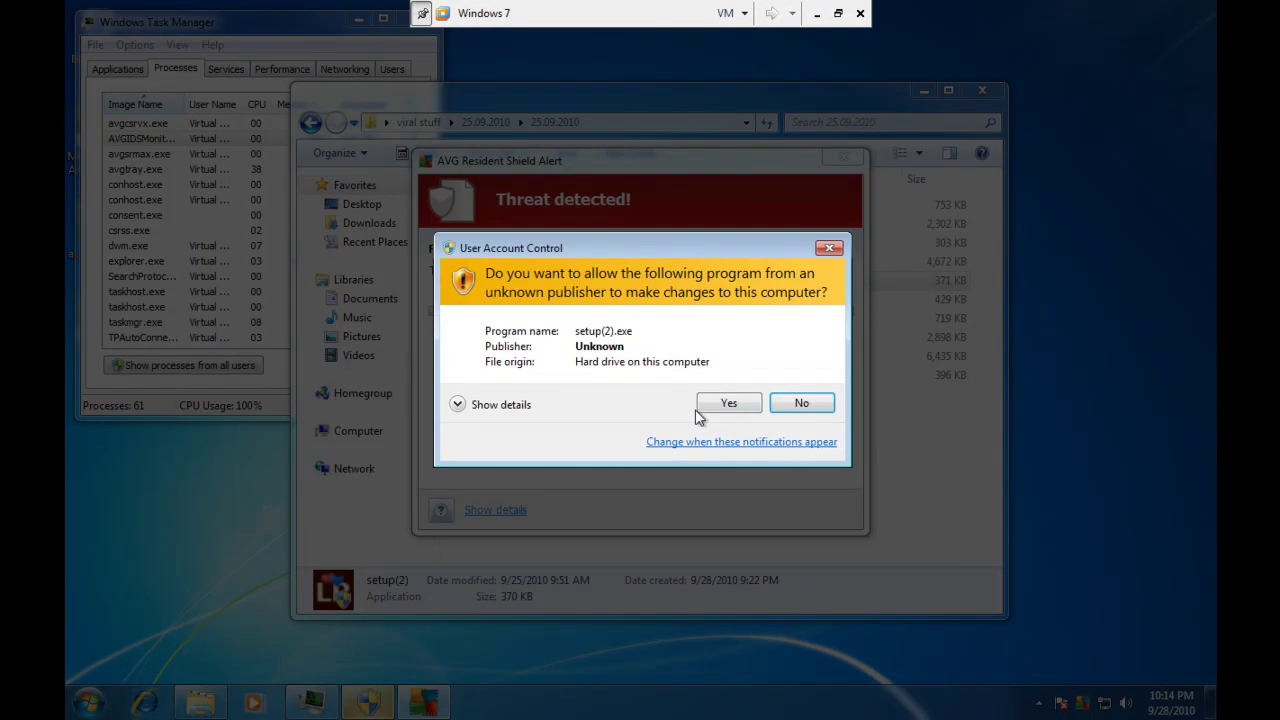
Allow setup(2).exe to make changes, continue the LavaRoulette installation, and close the AVG Identity Protection removal report.
click(709, 407)
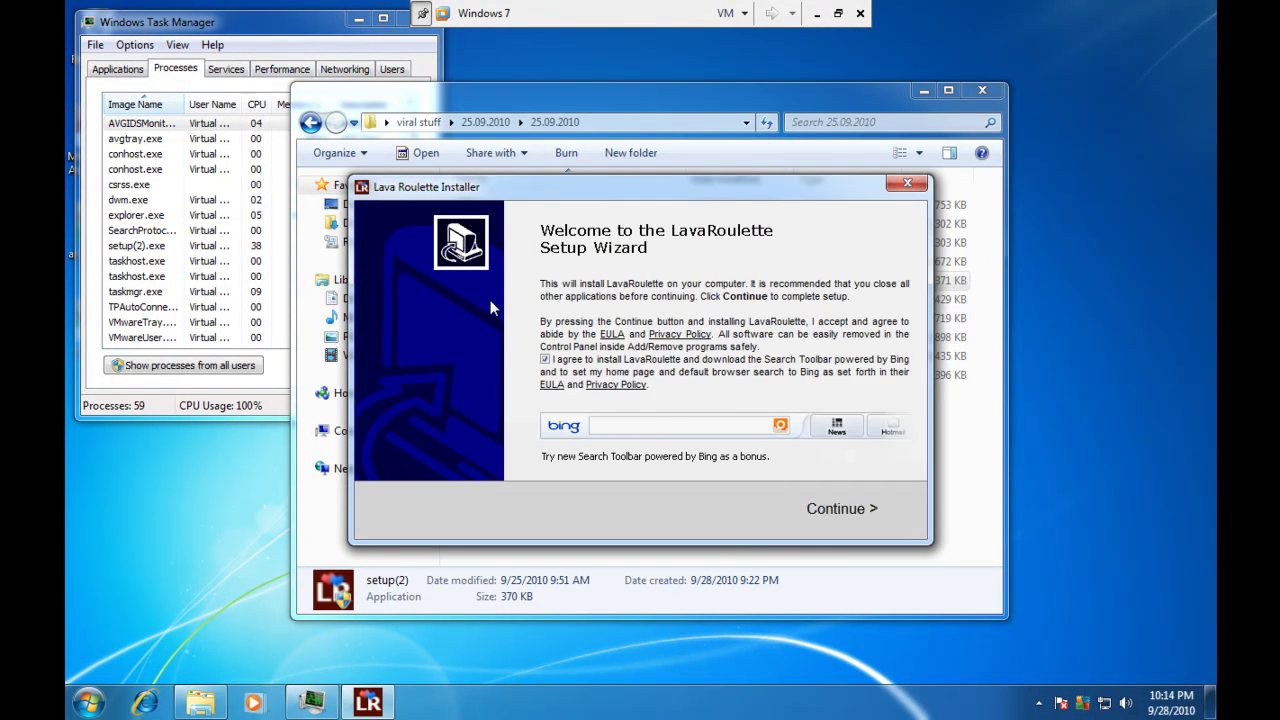
click(813, 512)
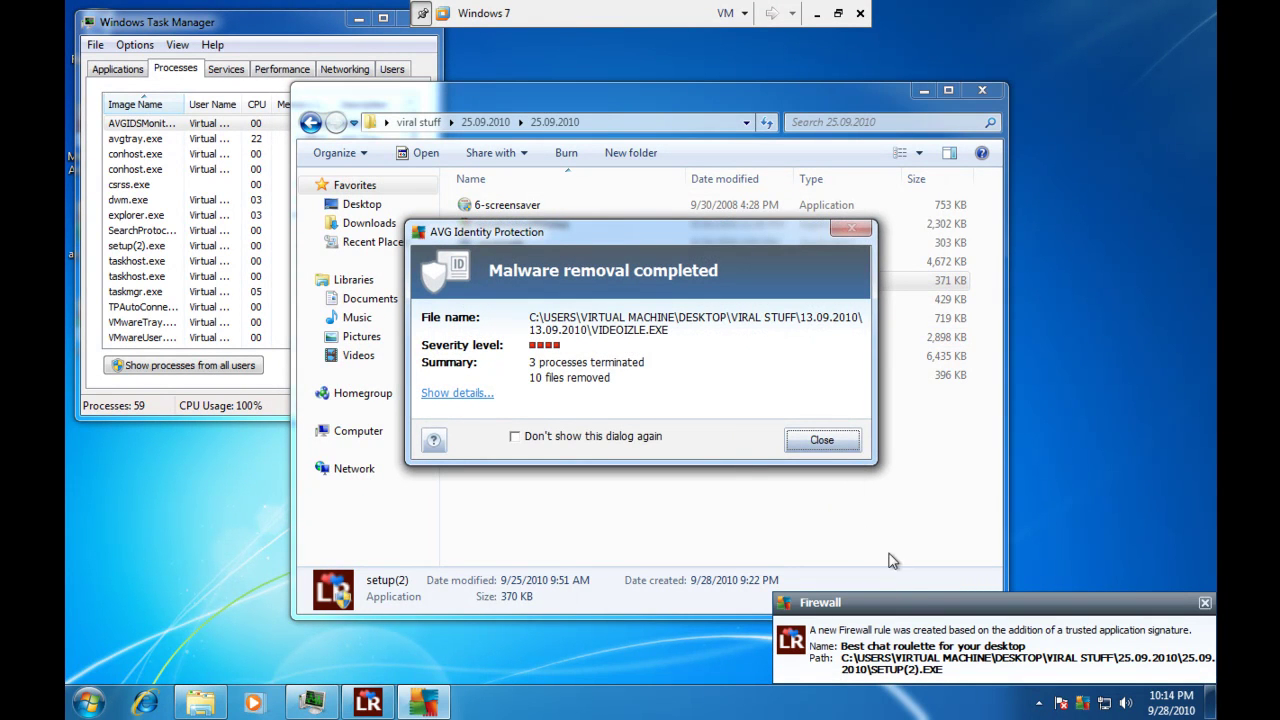
click(821, 441)
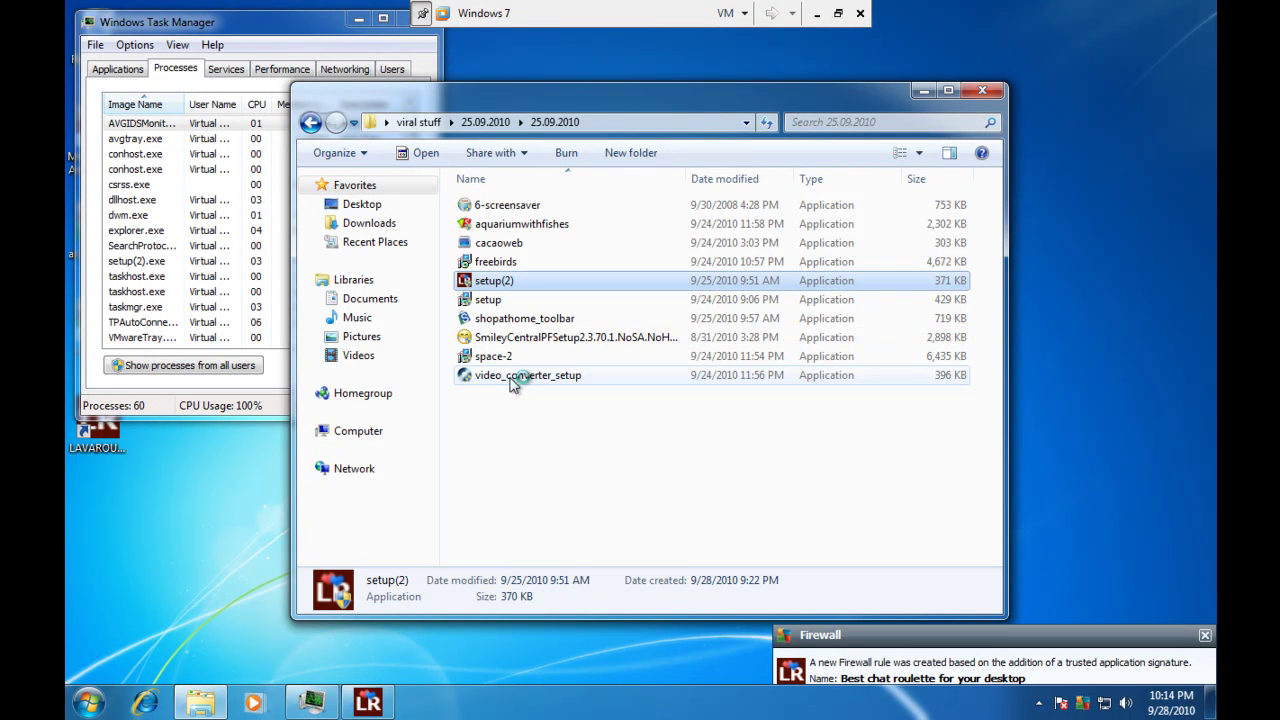
Run video_converter_setup from the 25.09.2010 folder with administrator permission and bring Task Manager to the front.
double_click(510, 381)
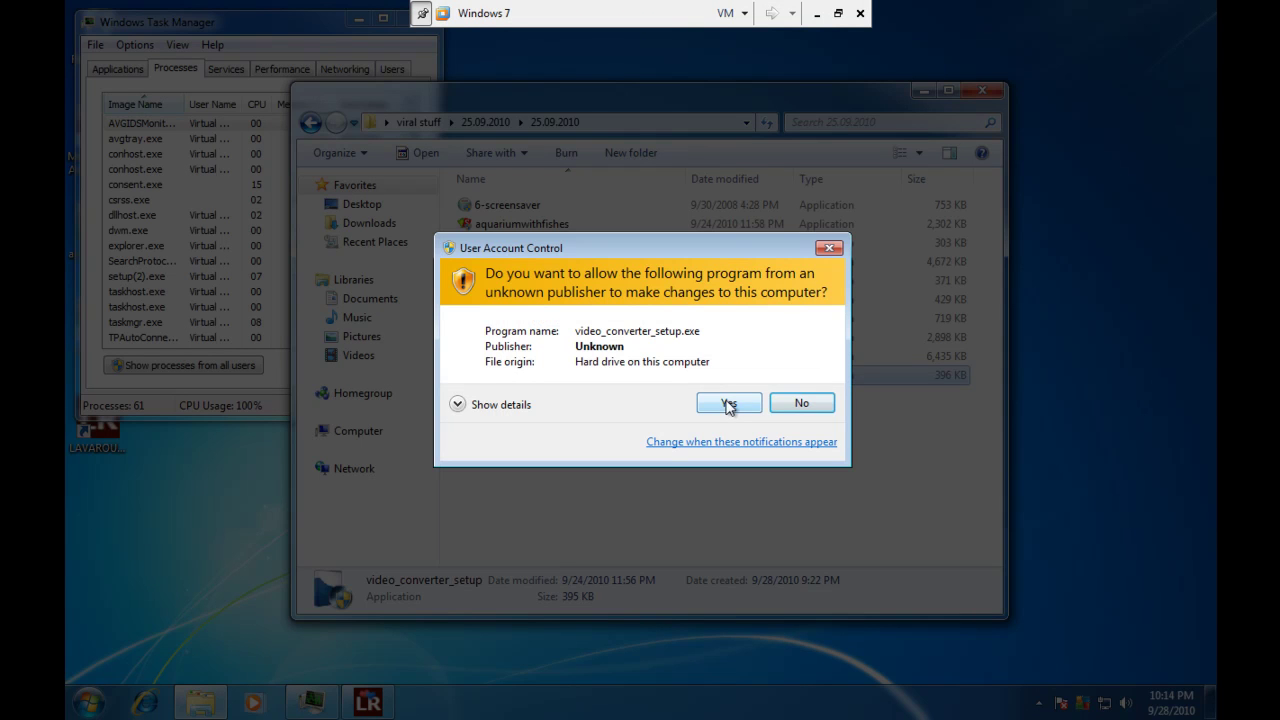
click(728, 403)
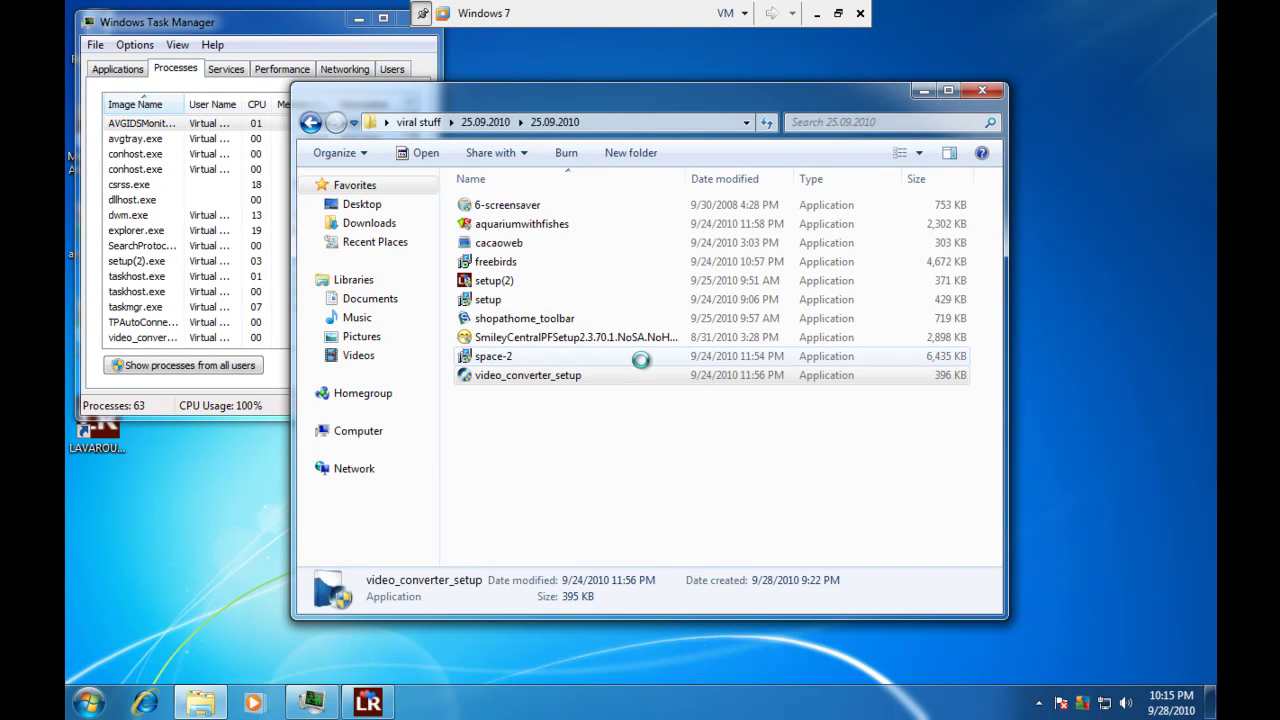
mouse_move(644, 367)
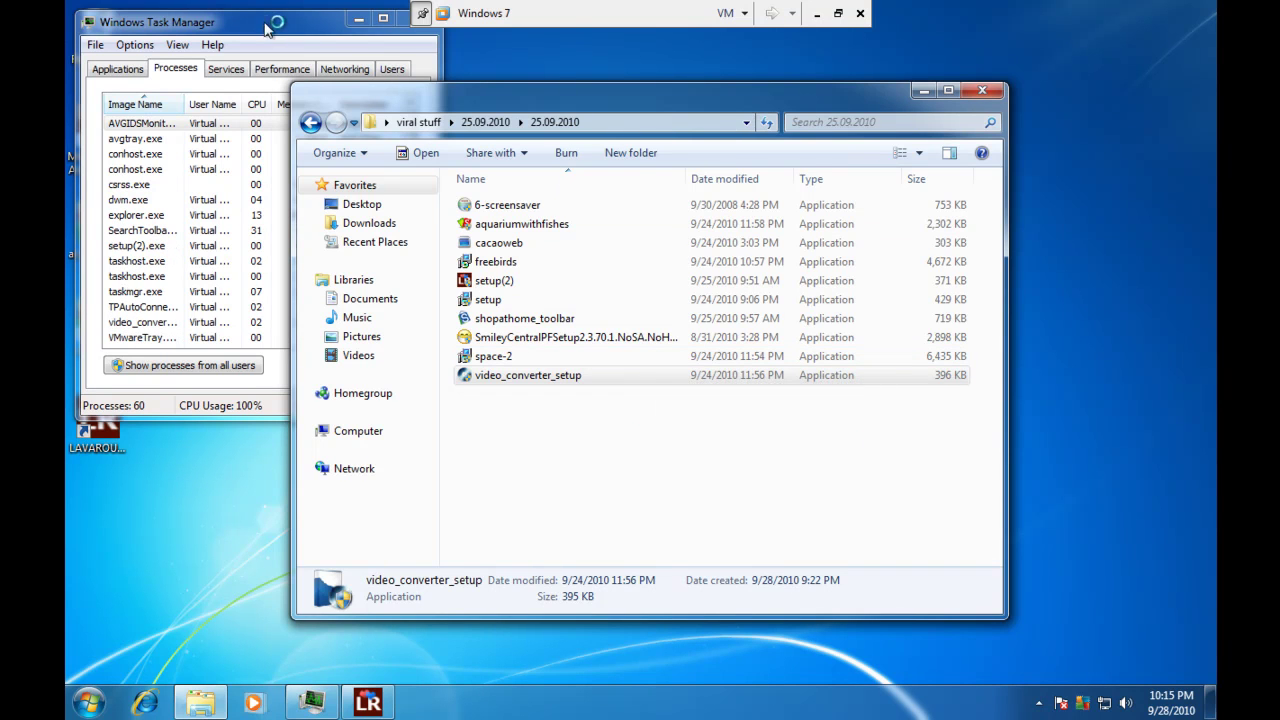
click(278, 40)
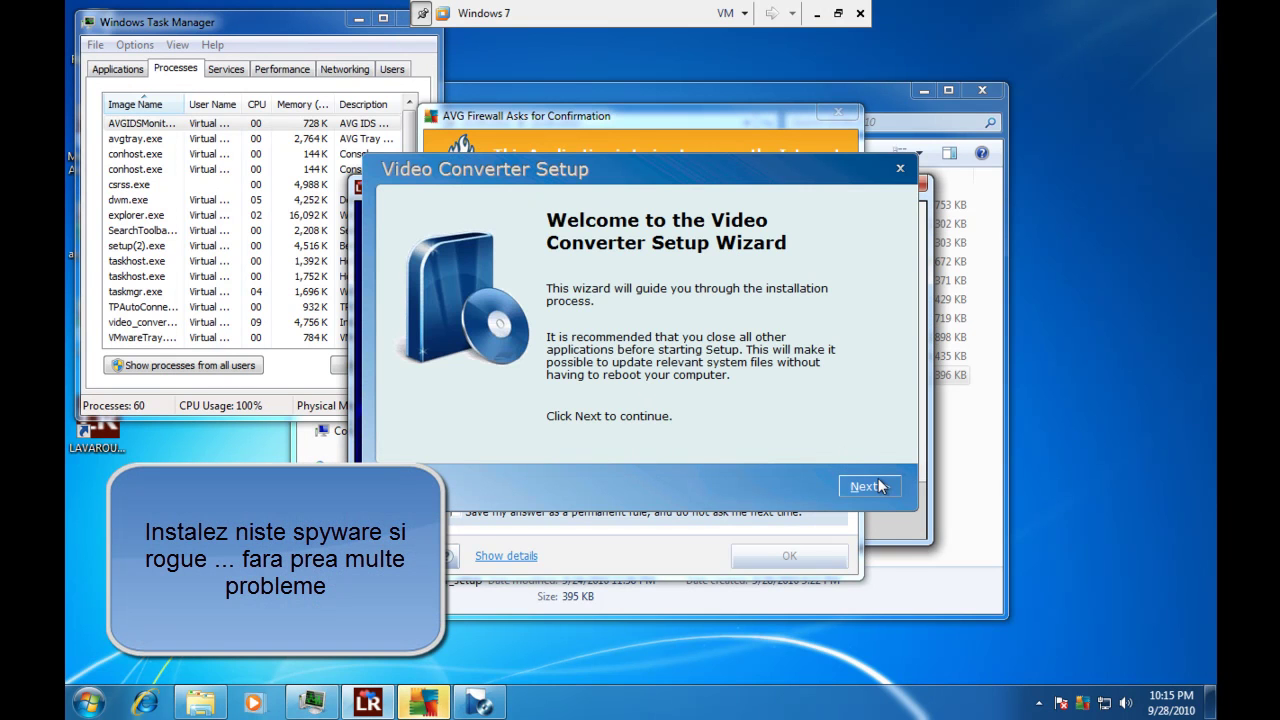
Proceed through the Video Converter setup, accepting the license agreement and the Babylon offer.
click(876, 486)
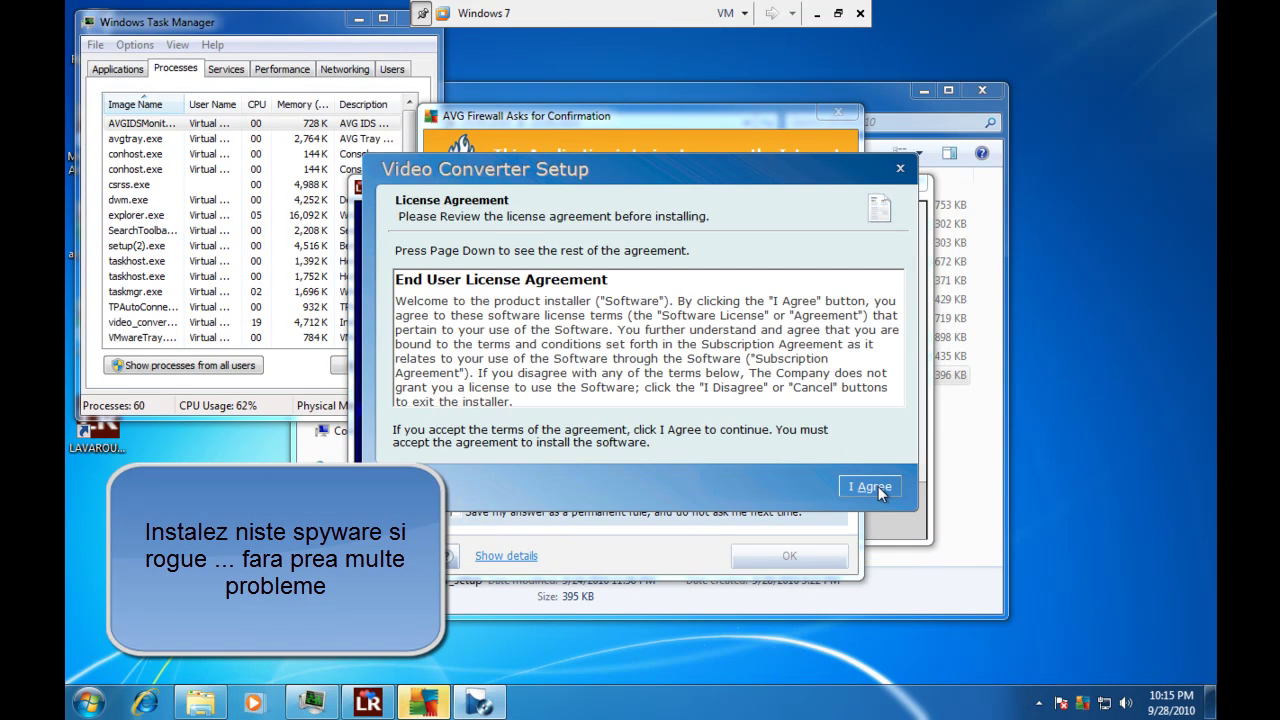
click(872, 487)
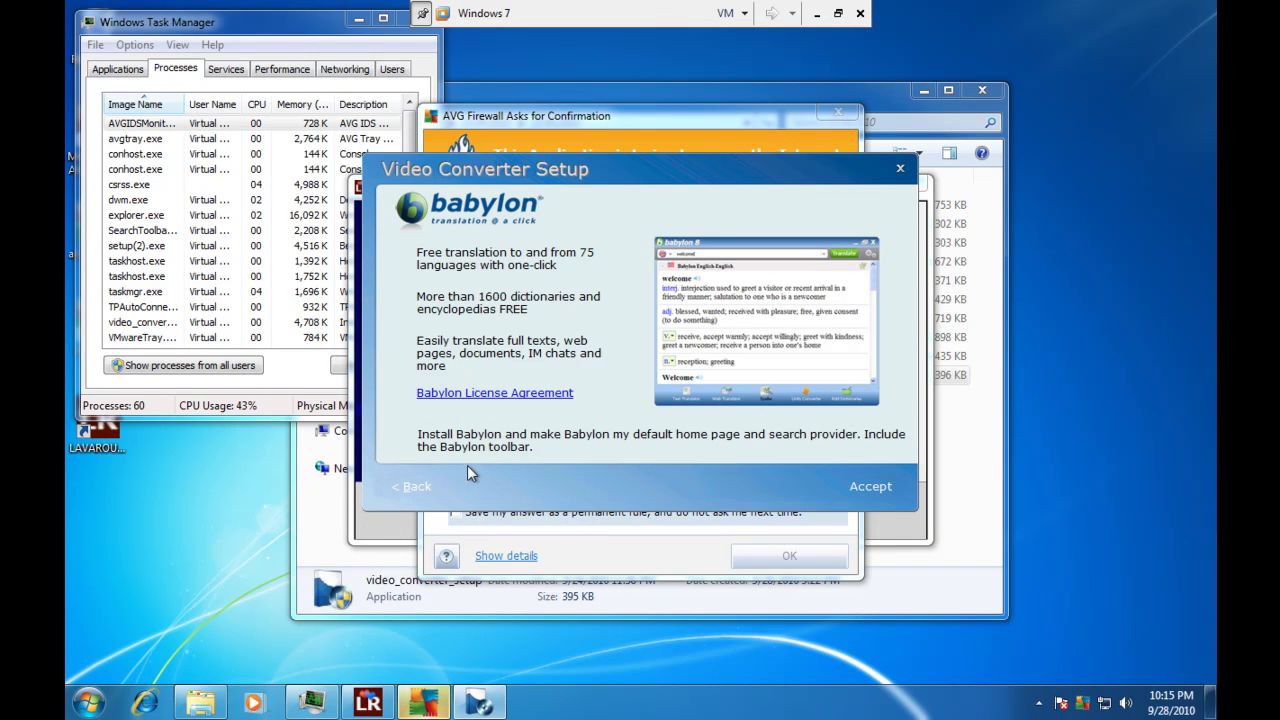
click(874, 494)
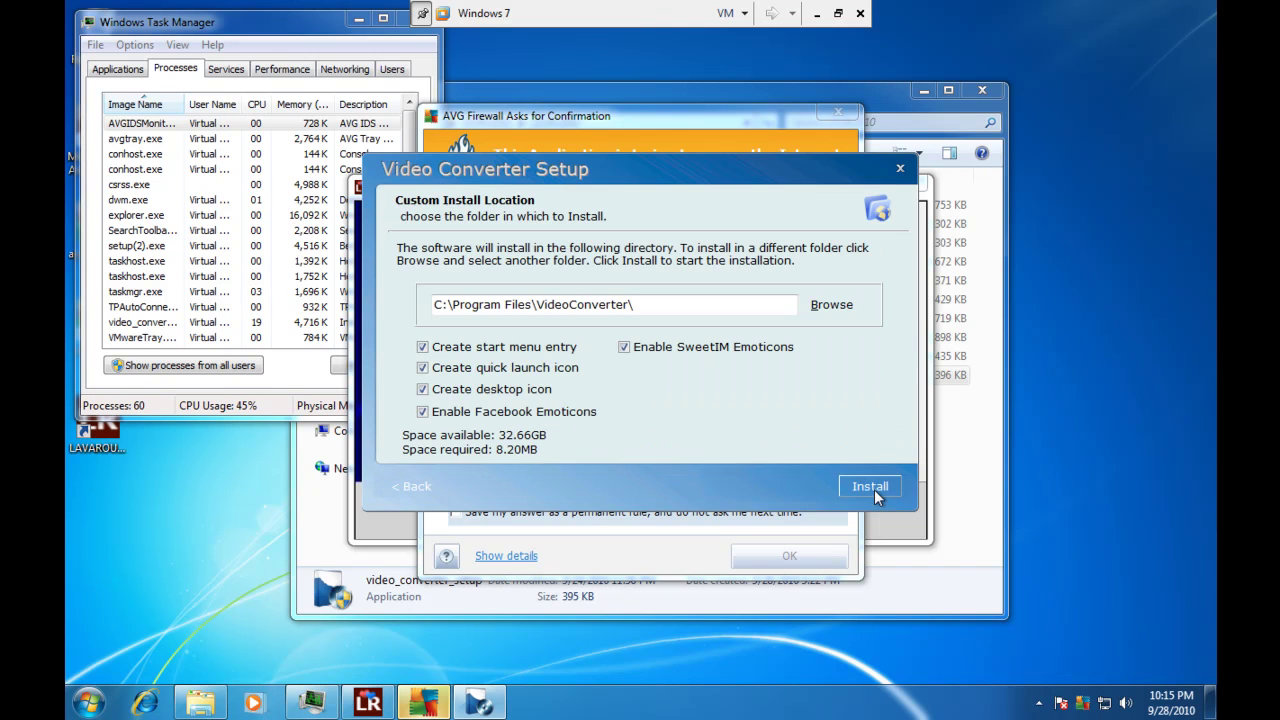
click(624, 347)
click(422, 412)
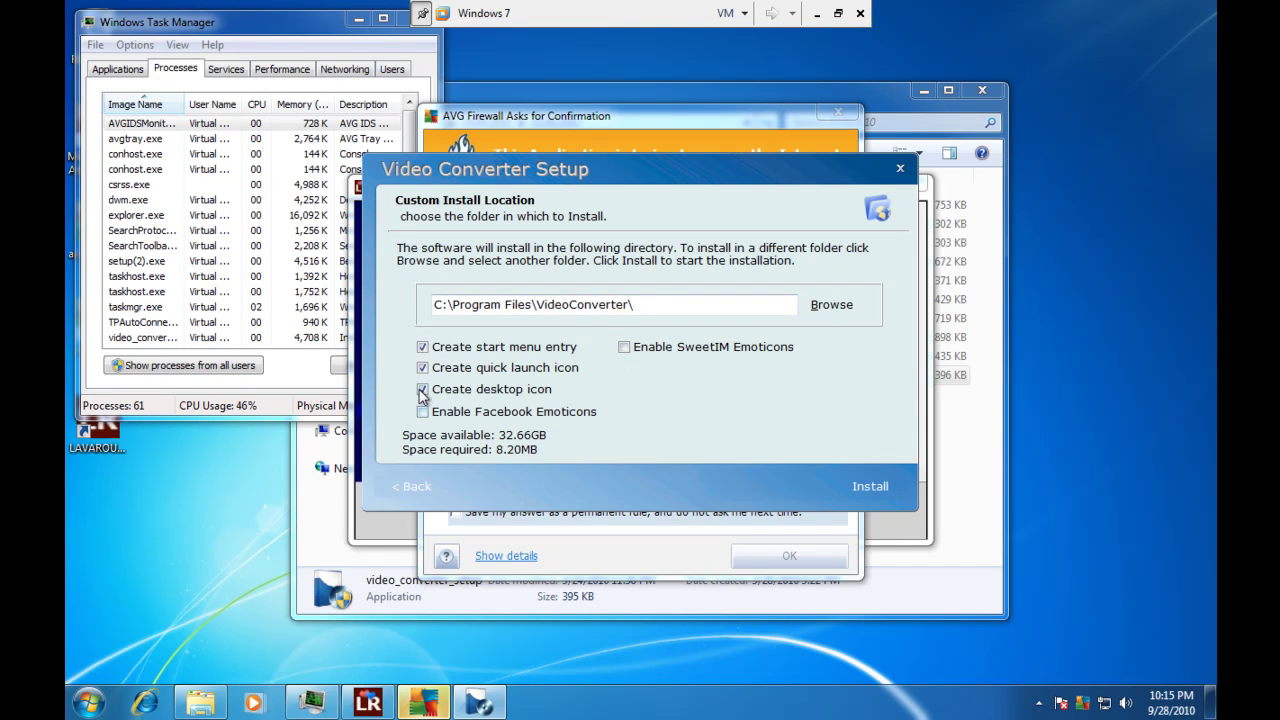
click(422, 390)
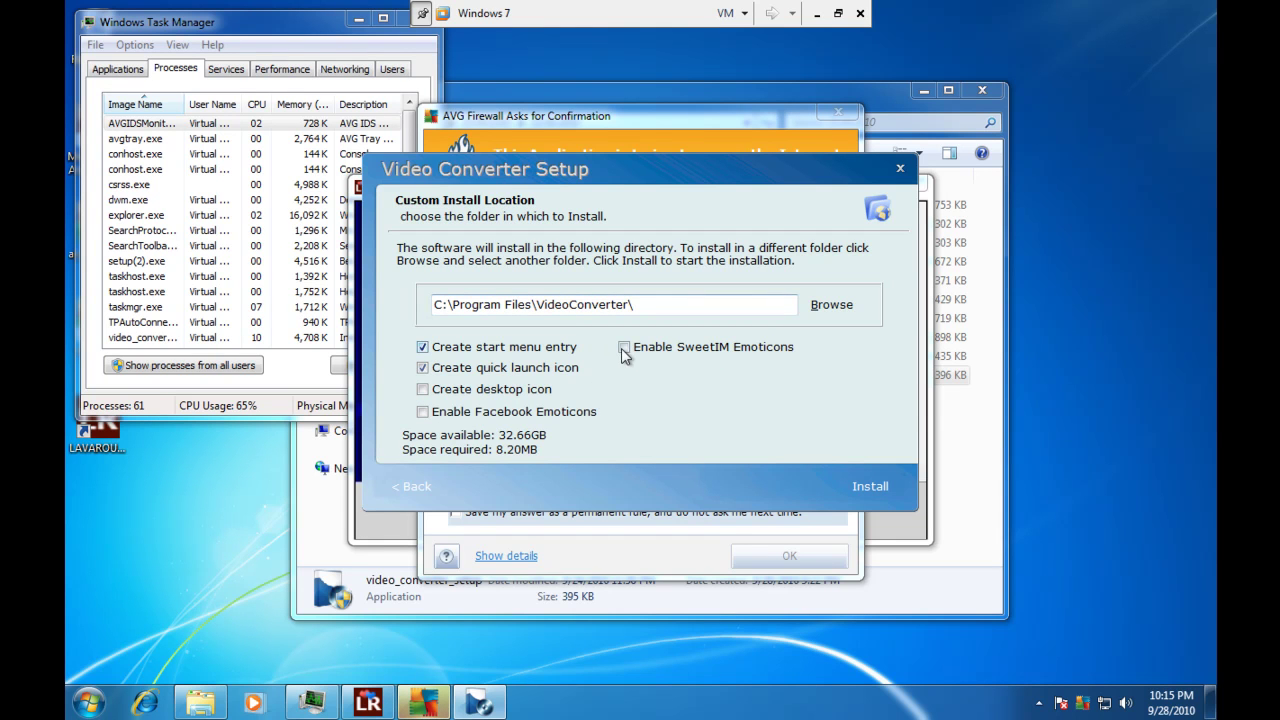
click(624, 347)
click(430, 390)
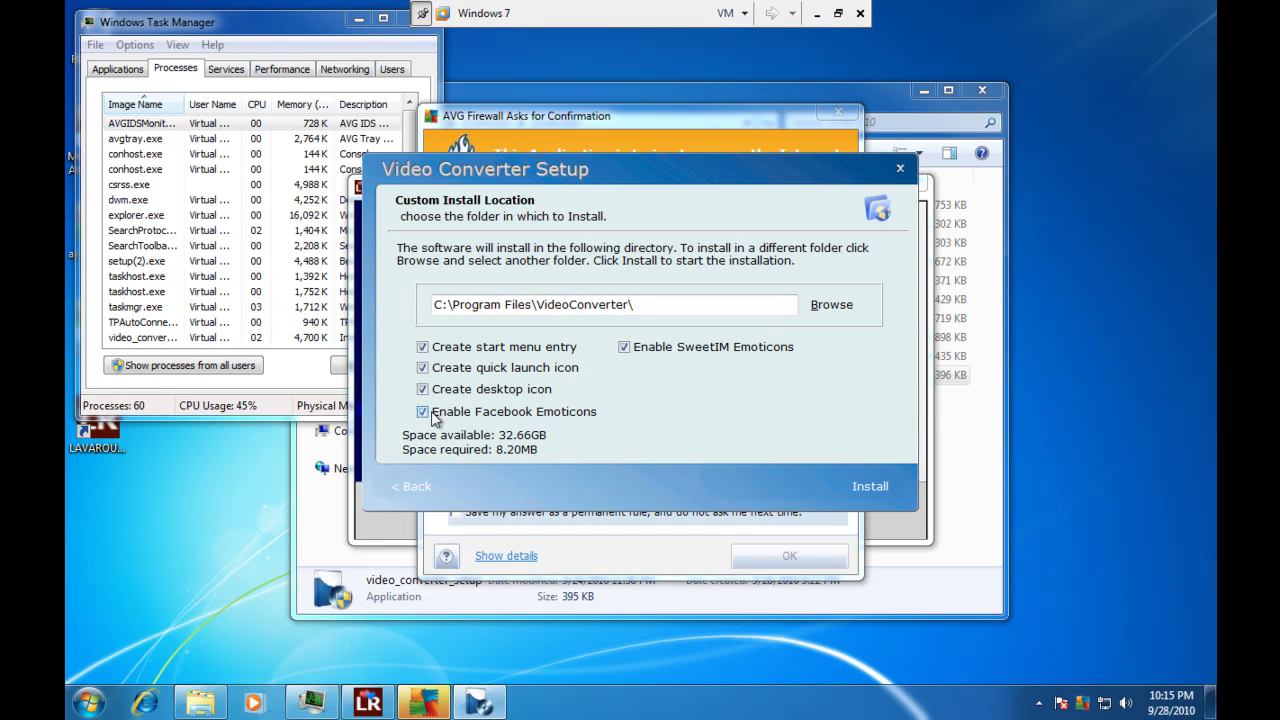
Start the Video Converter installation and allow Search Toolbar to access all networks through the AVG Firewall.
click(884, 488)
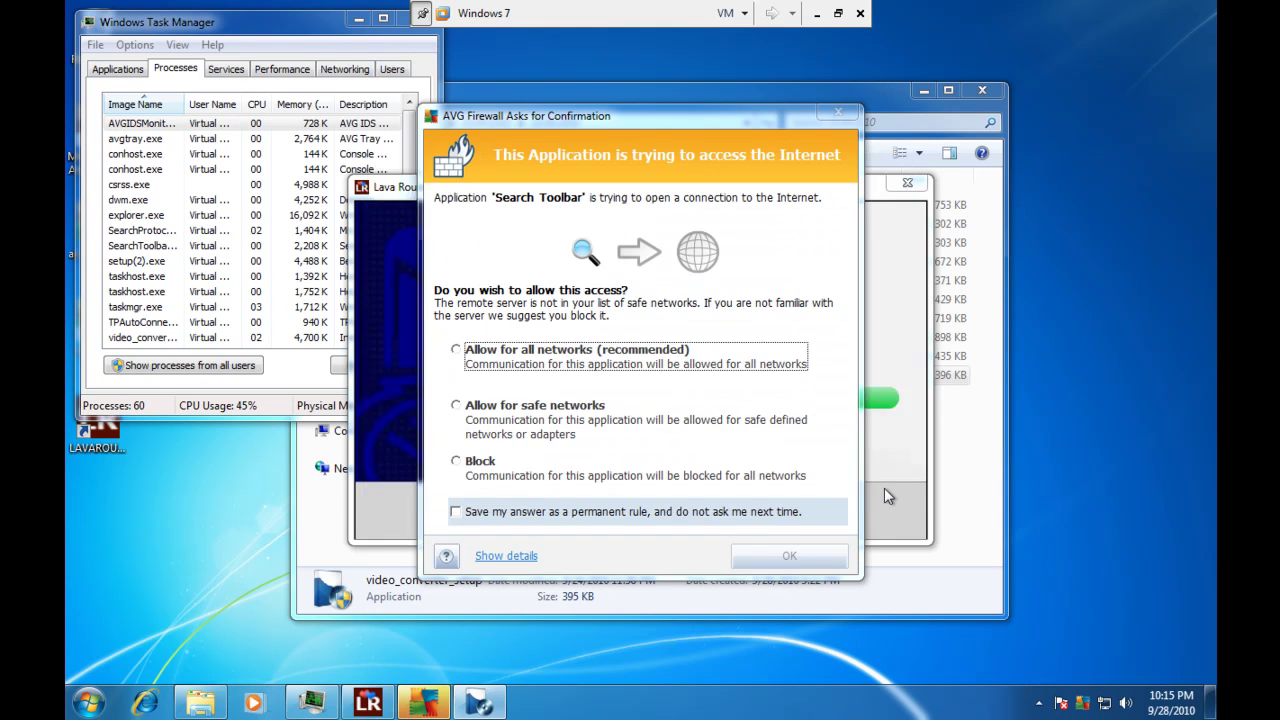
click(595, 370)
click(789, 557)
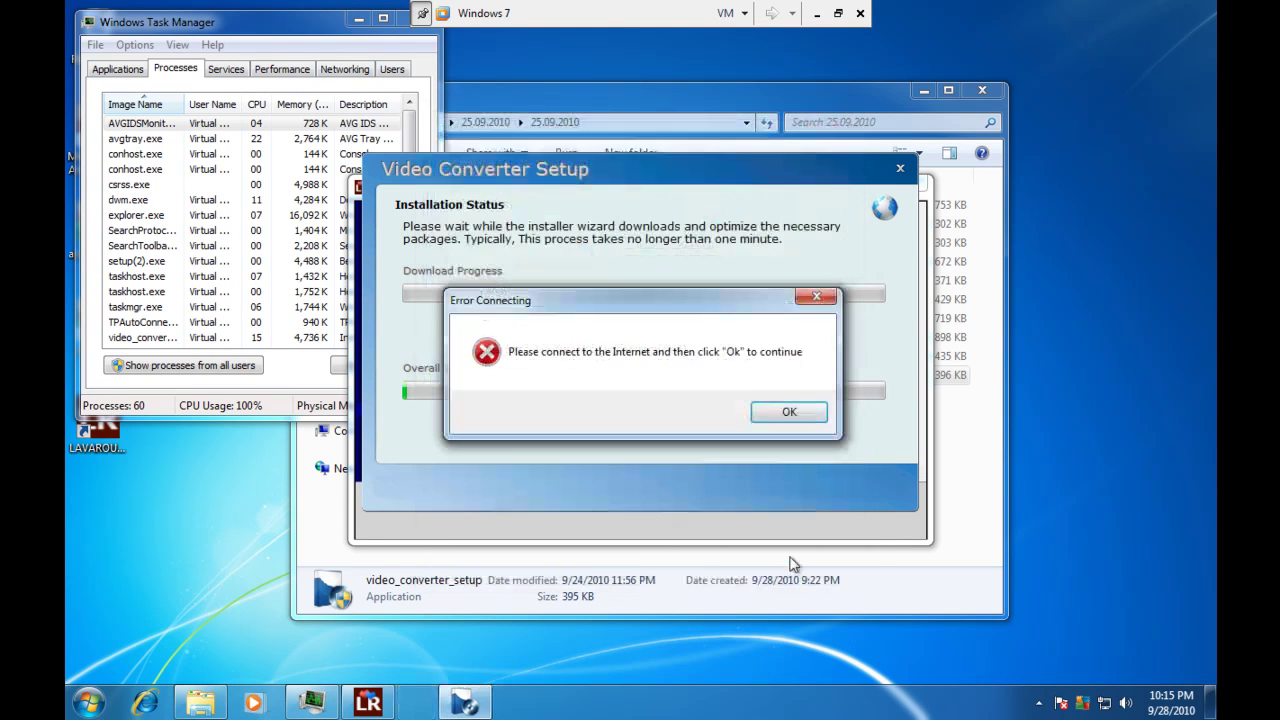
Allow the Video Converter Installer to access all networks through the firewall and retry its download after the connection error.
click(777, 411)
click(777, 414)
click(545, 365)
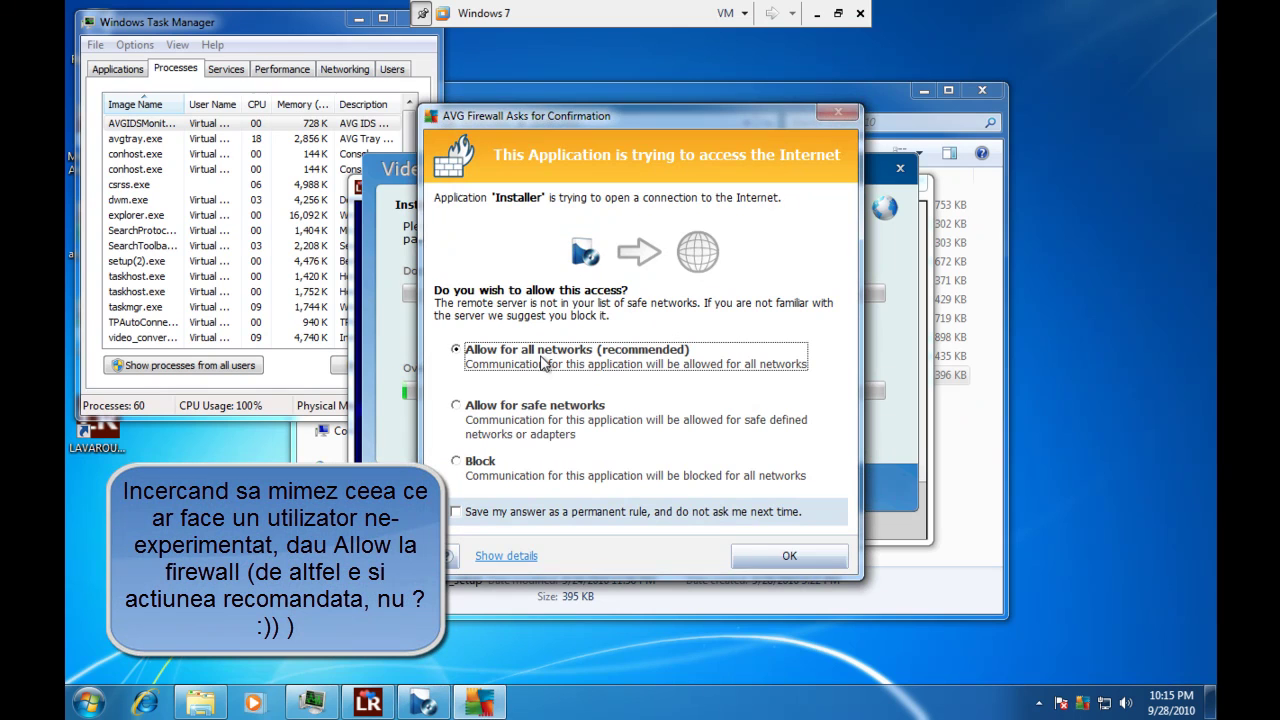
click(779, 557)
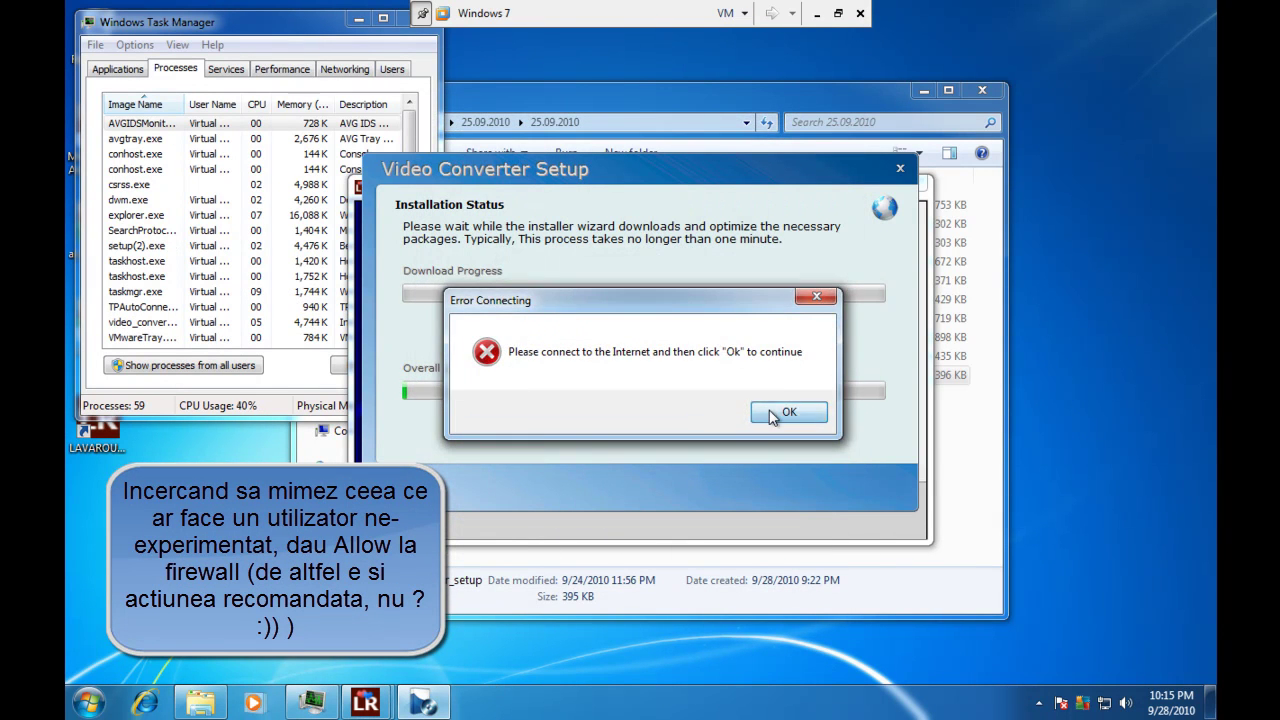
click(772, 414)
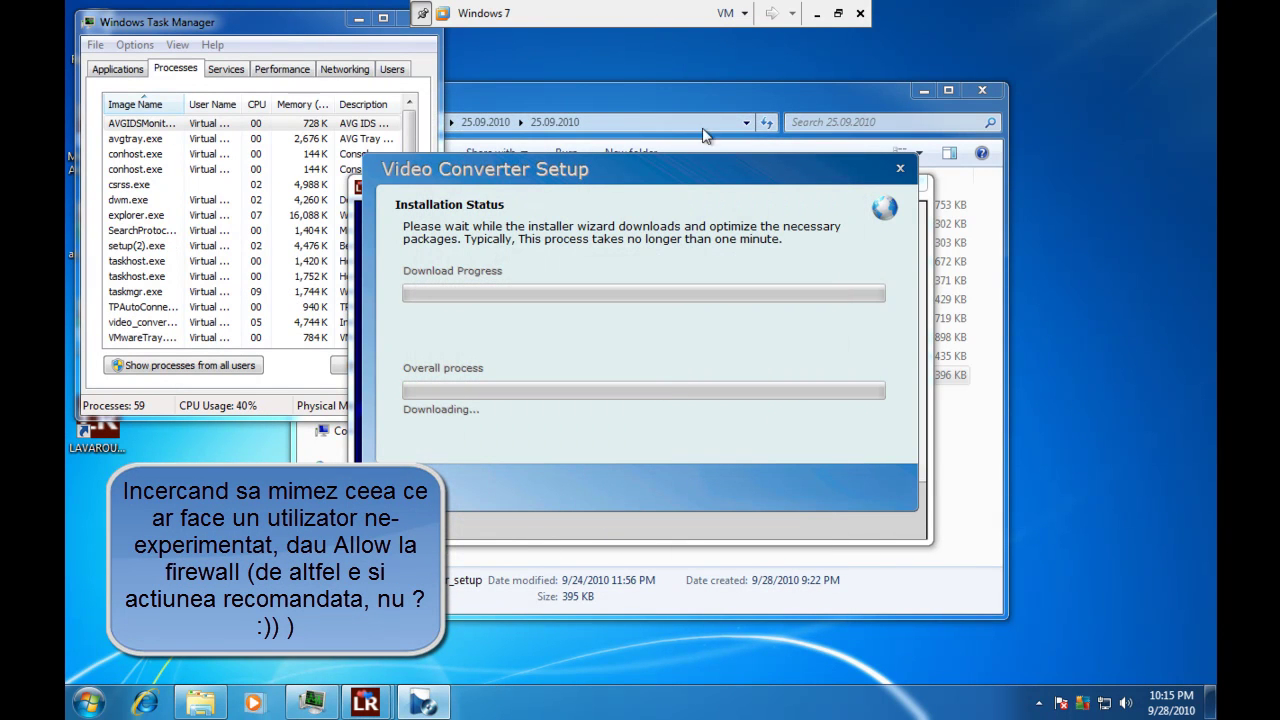
Run the cacaoweb sample from the 25.09.2010 folder.
click(602, 98)
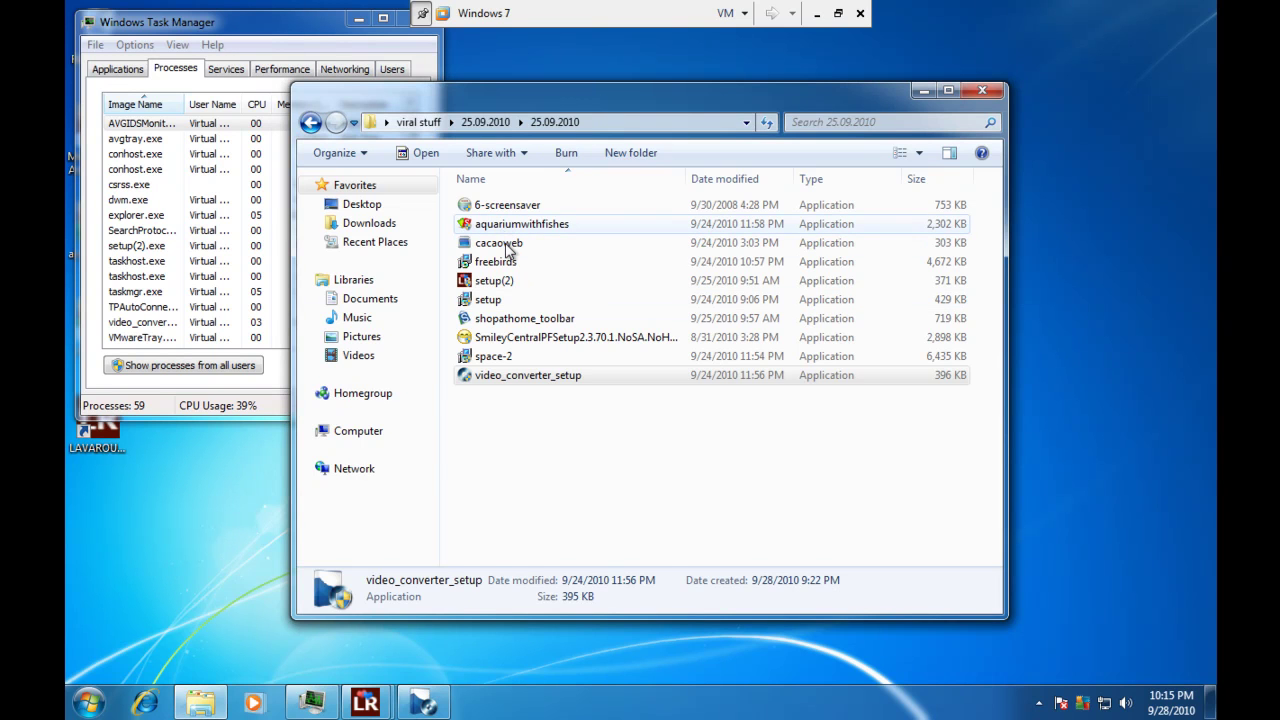
click(507, 250)
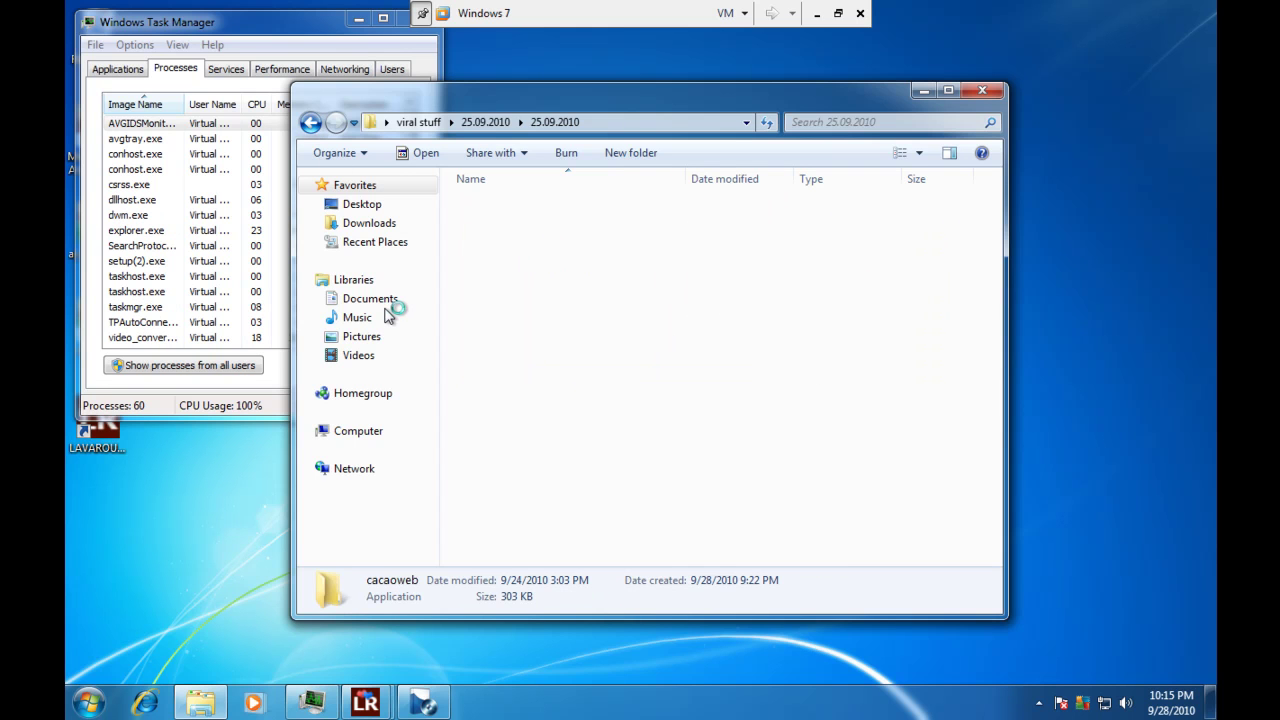
Go back to the viral stuff folder, open the 21.09.2010 folder, and bring the Video Converter setup to the front.
key(BackSpace)
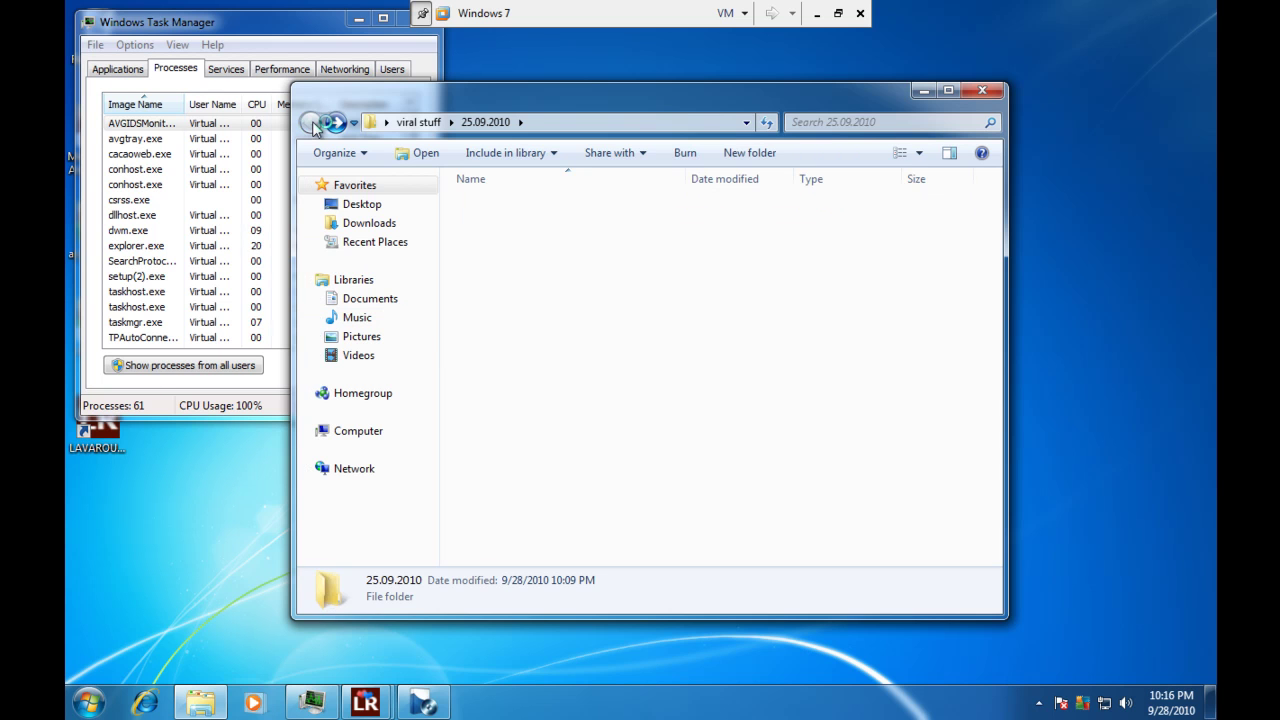
click(313, 124)
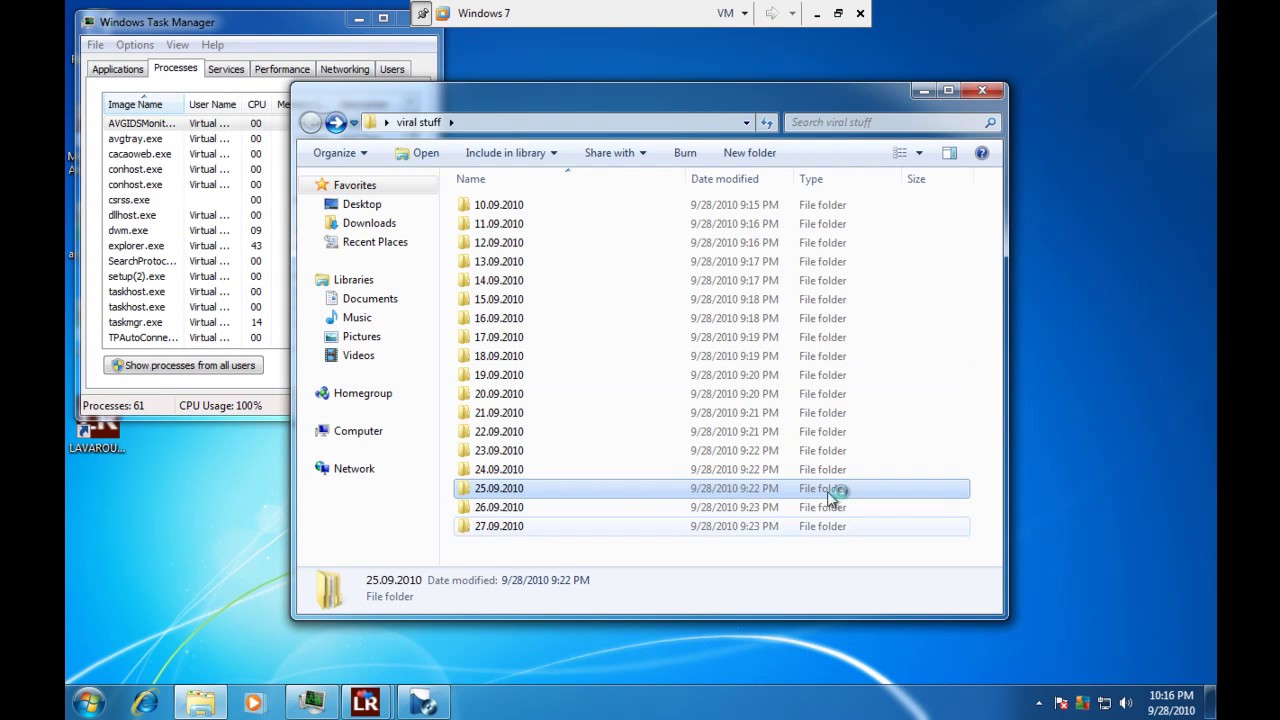
click(500, 413)
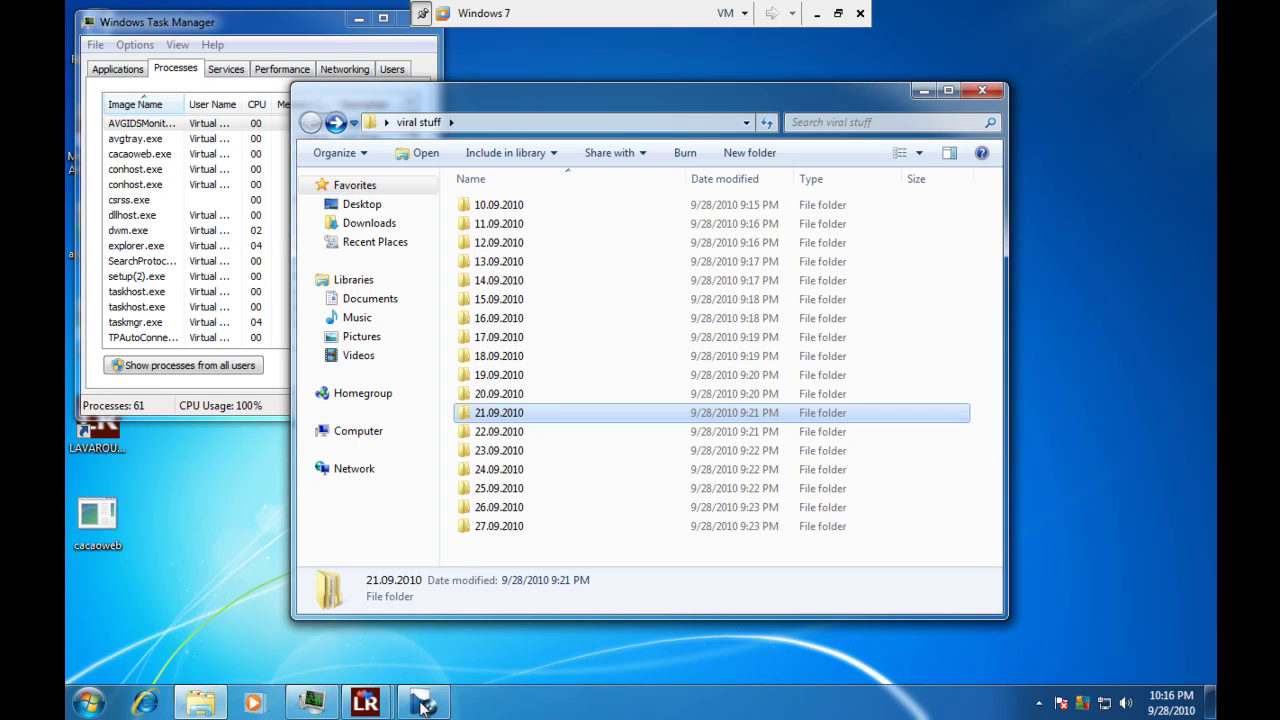
click(422, 704)
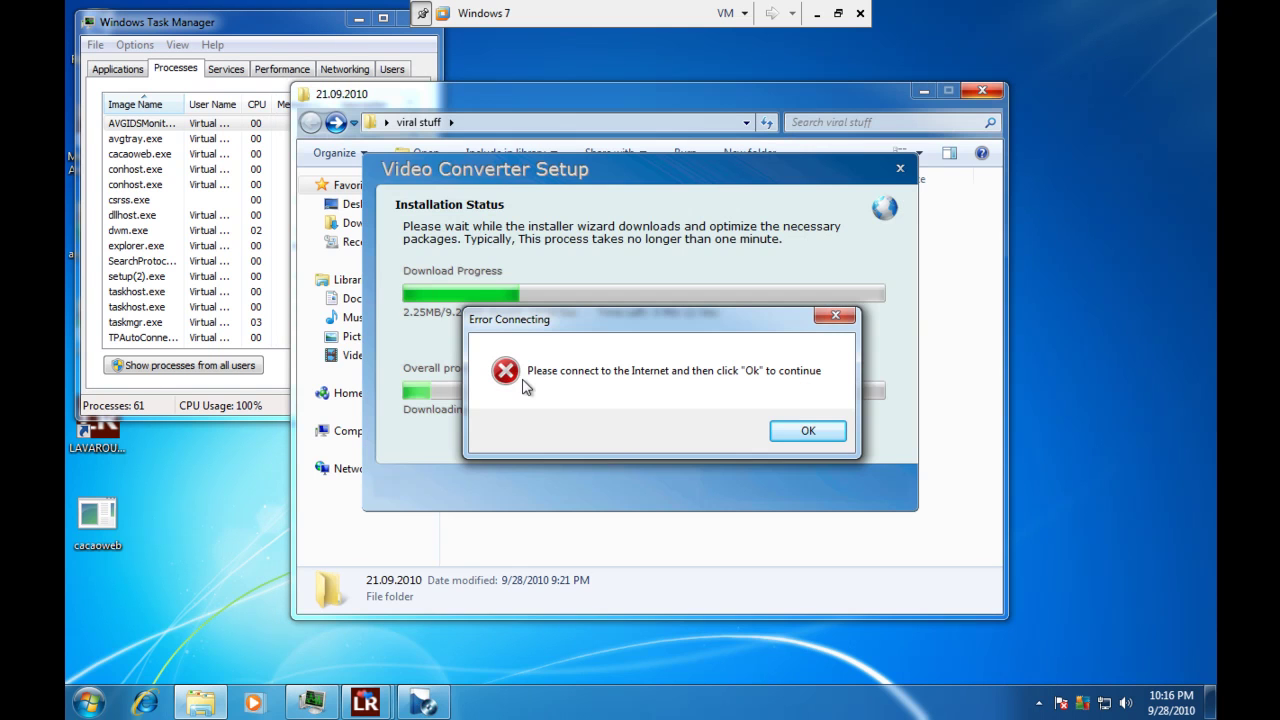
Dismiss the Video Converter's connection error and the failed Search Toolbar installation message.
click(808, 432)
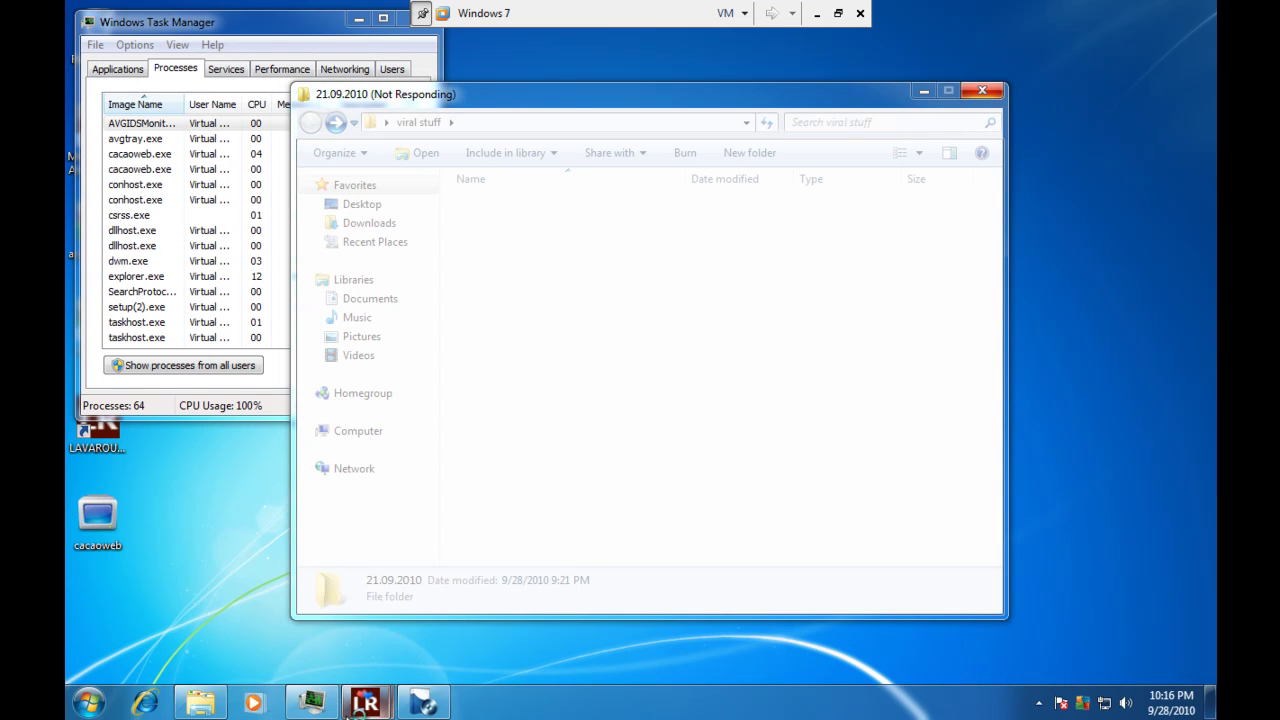
click(366, 705)
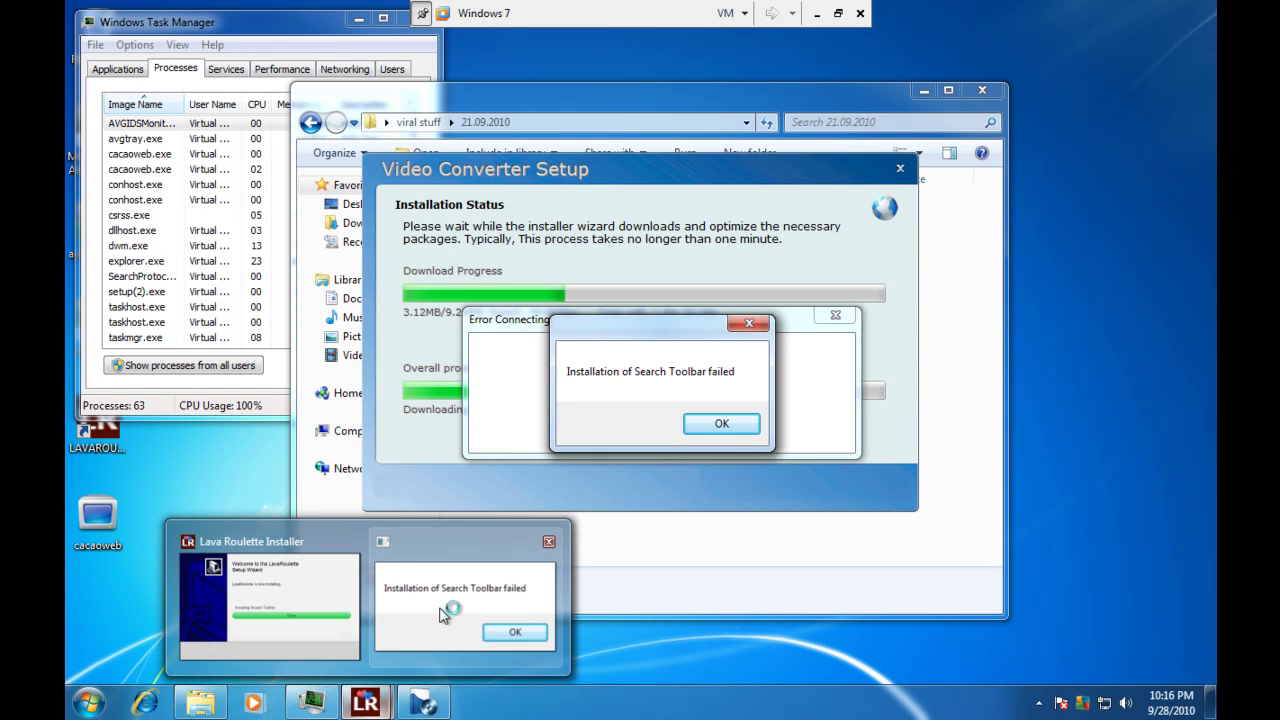
click(440, 618)
click(714, 426)
click(808, 431)
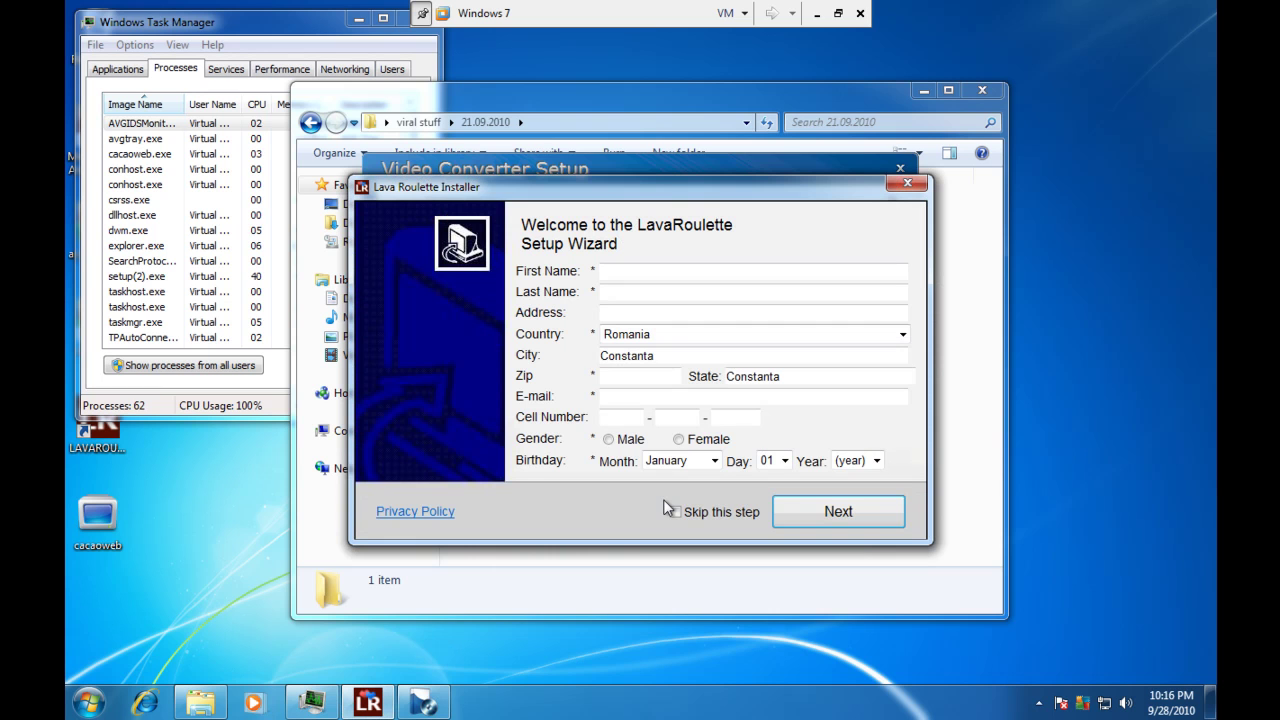
Skip the personal details form in the LavaRoulette setup wizard and go back from the 21.09.2010 folder.
click(676, 511)
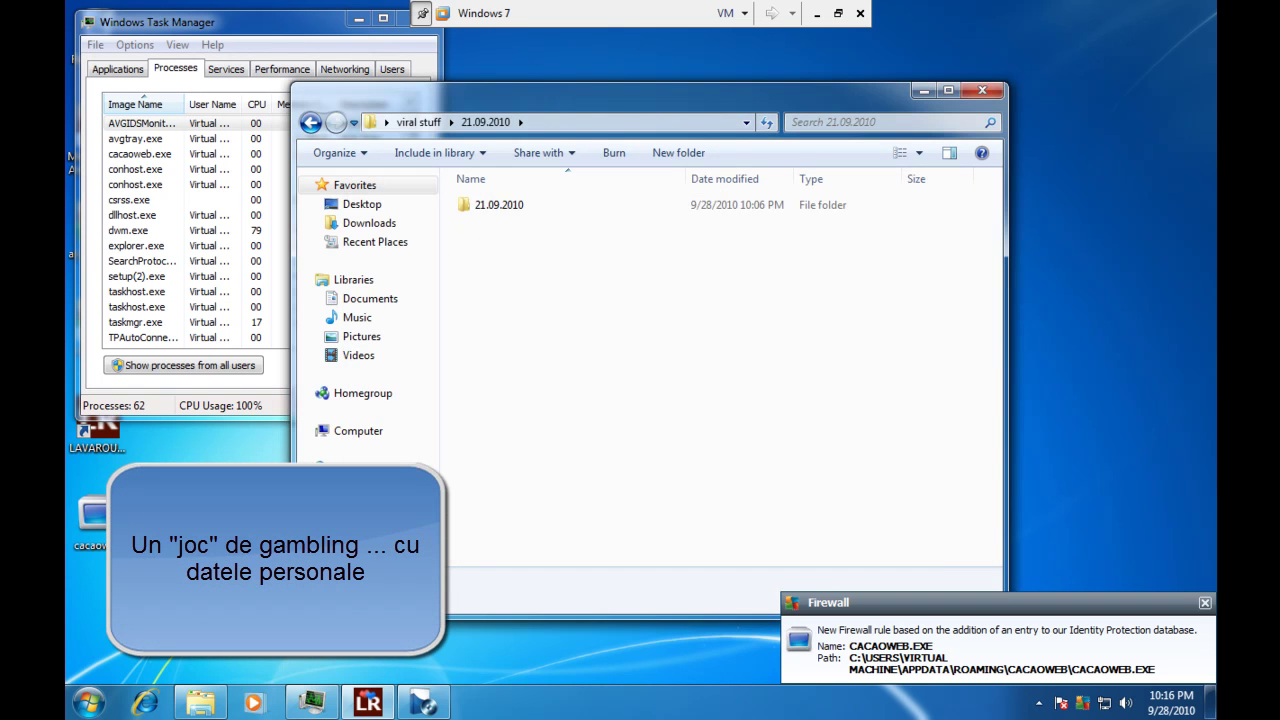
click(310, 122)
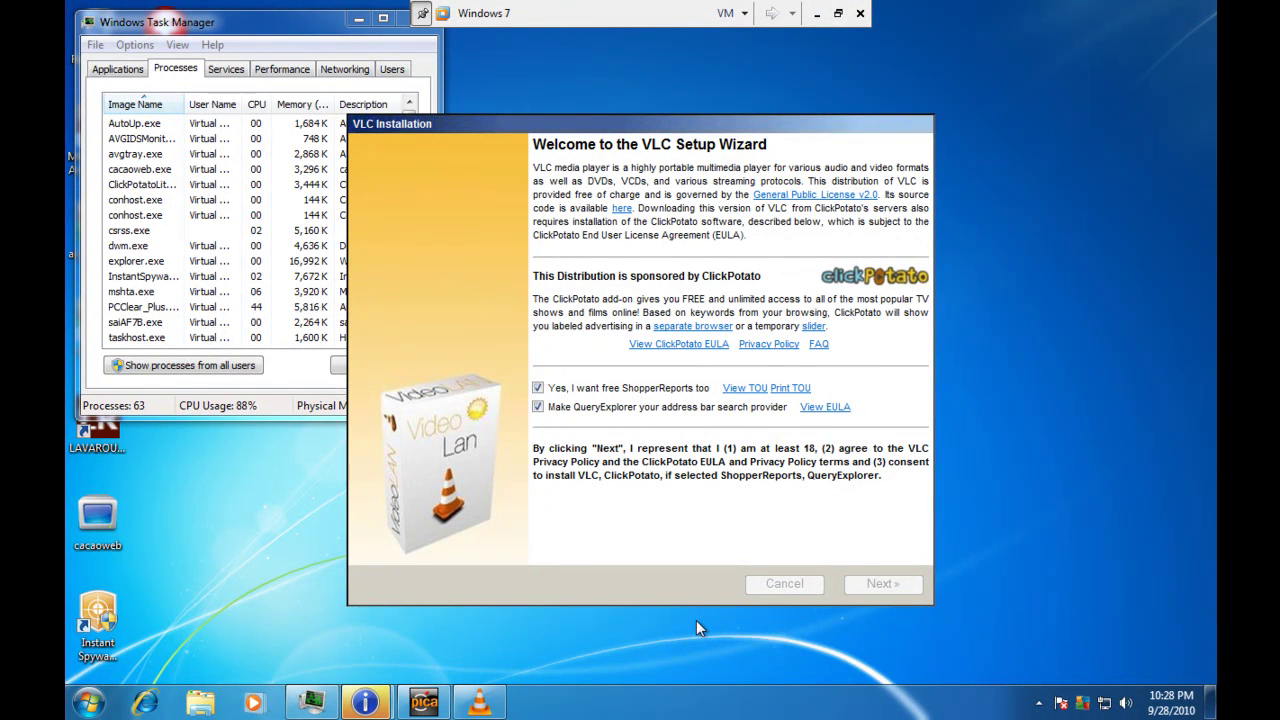
Look at the ClickPotato Installer's VLC progress window and its VLC setup wizard.
mouse_move(365, 702)
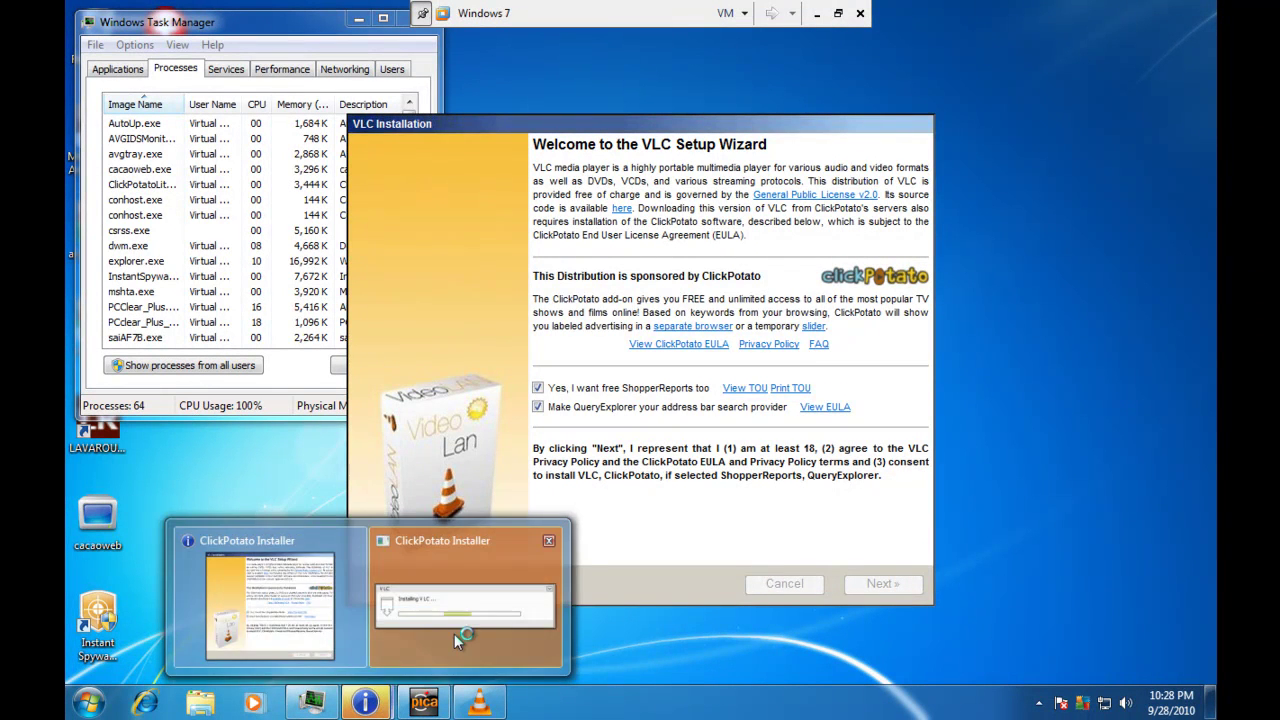
click(454, 633)
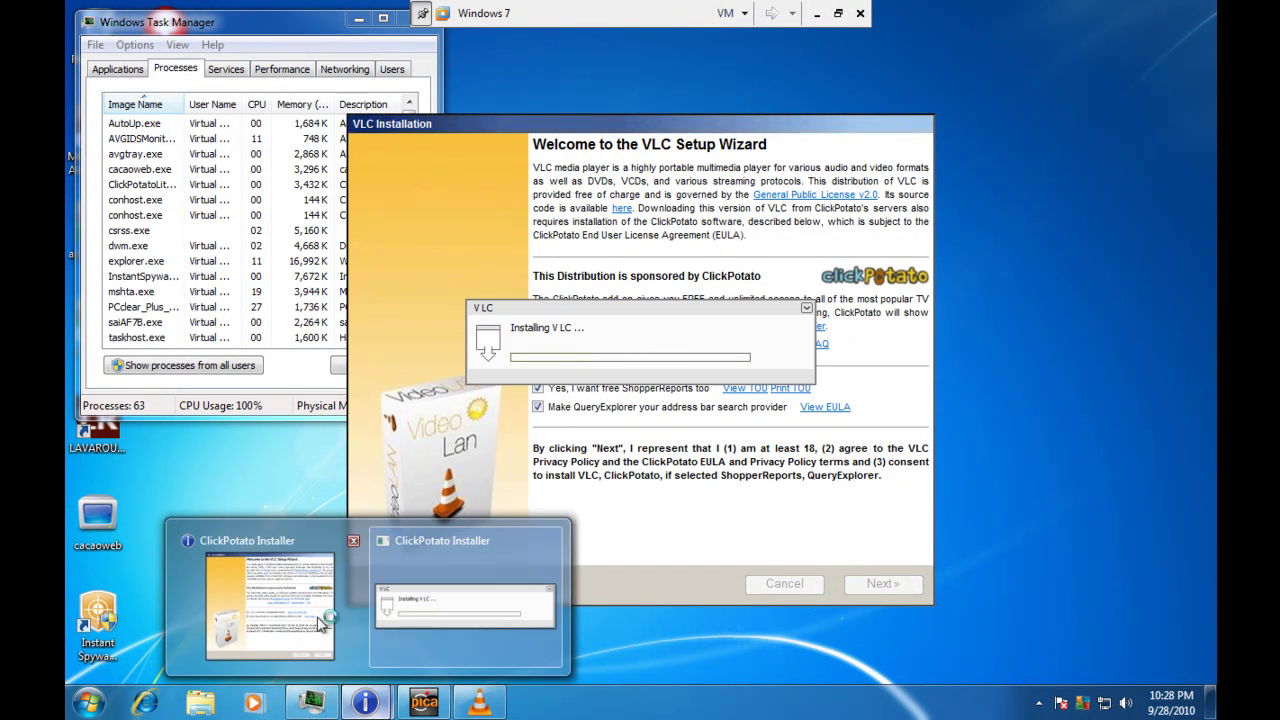
click(297, 606)
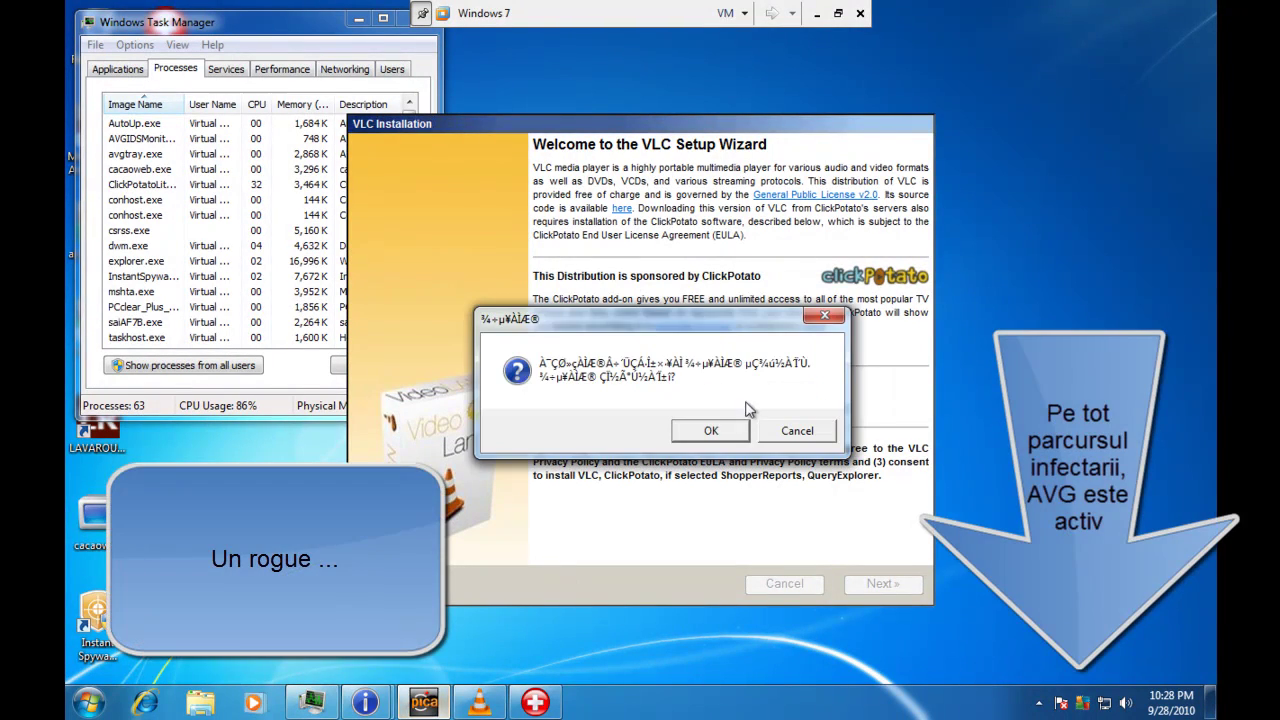
Accept the garbled-text prompt and dismiss the BrowserQuest installation error.
click(717, 437)
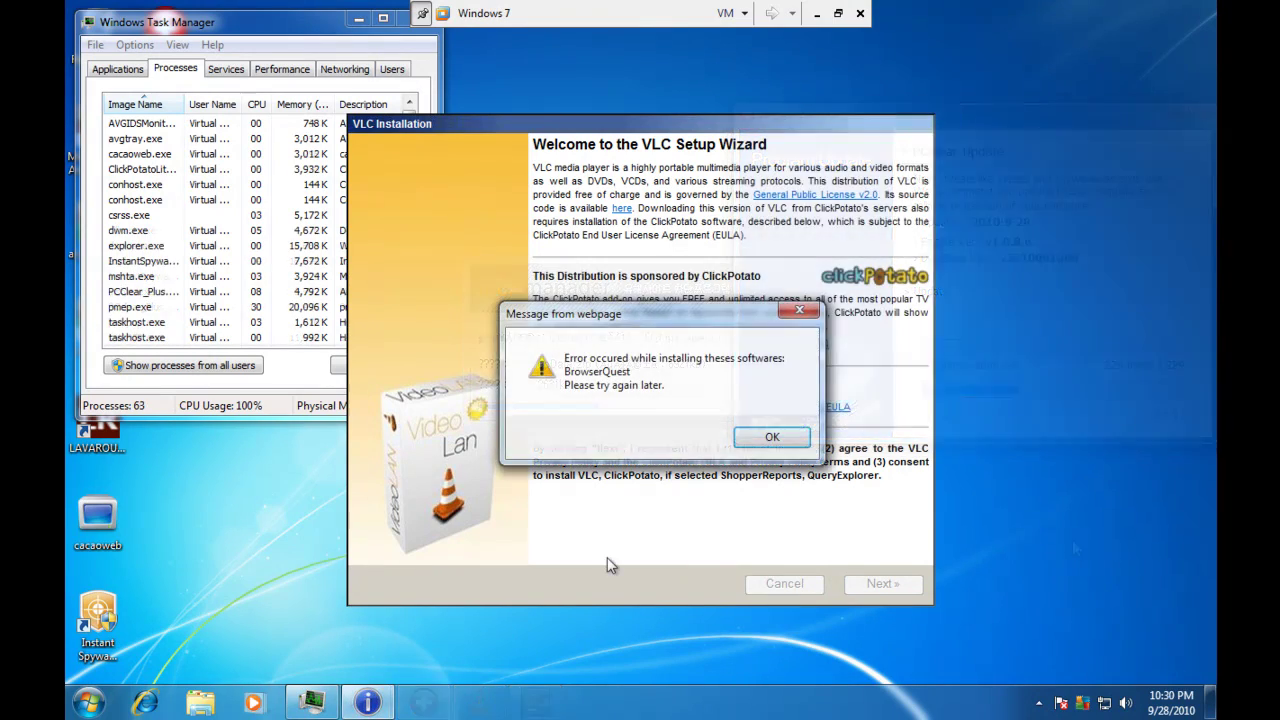
click(770, 438)
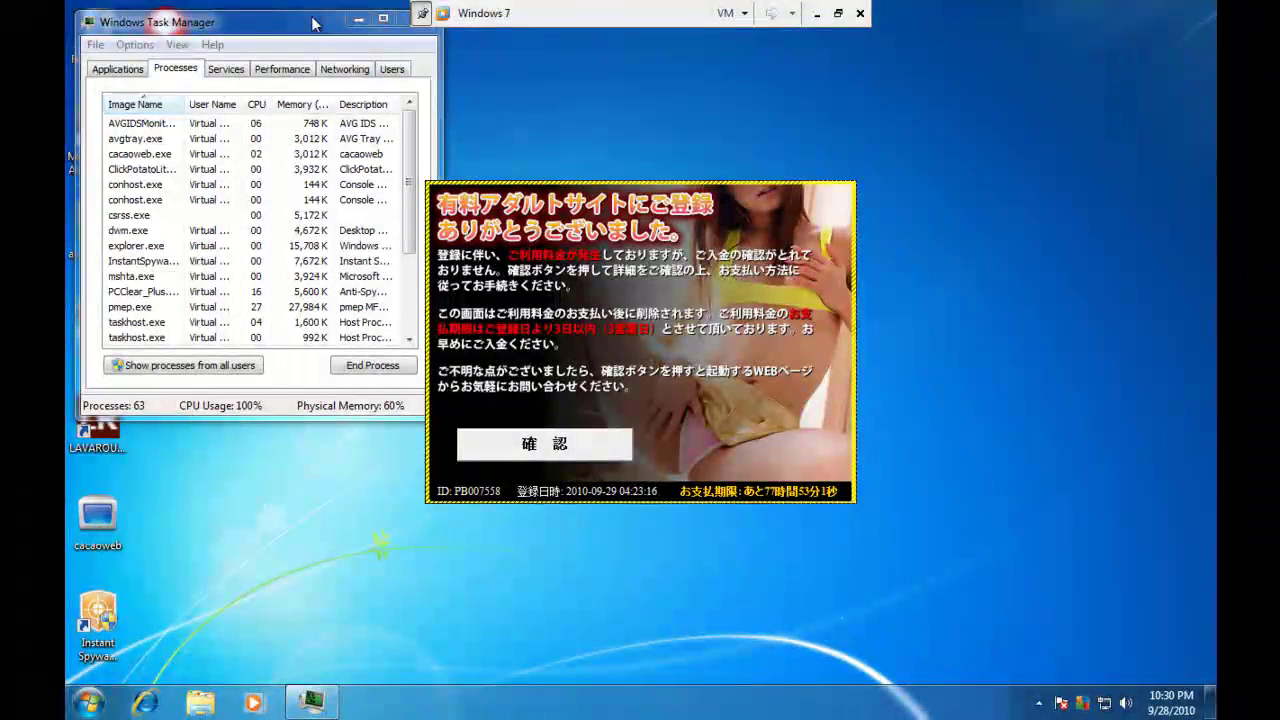
Move the Task Manager and PCclear Plus windows clear of what covers their controls and close both.
drag(380, 10, 401, 125)
click(420, 130)
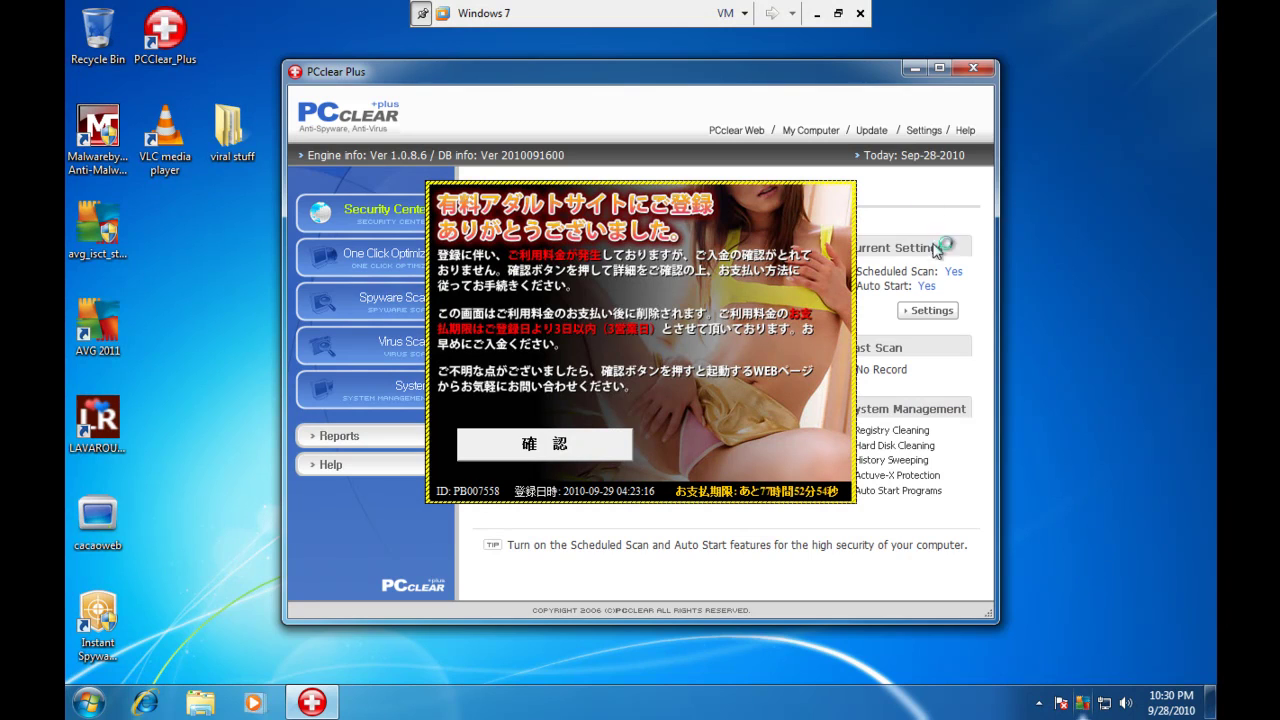
drag(780, 71, 621, 69)
click(818, 62)
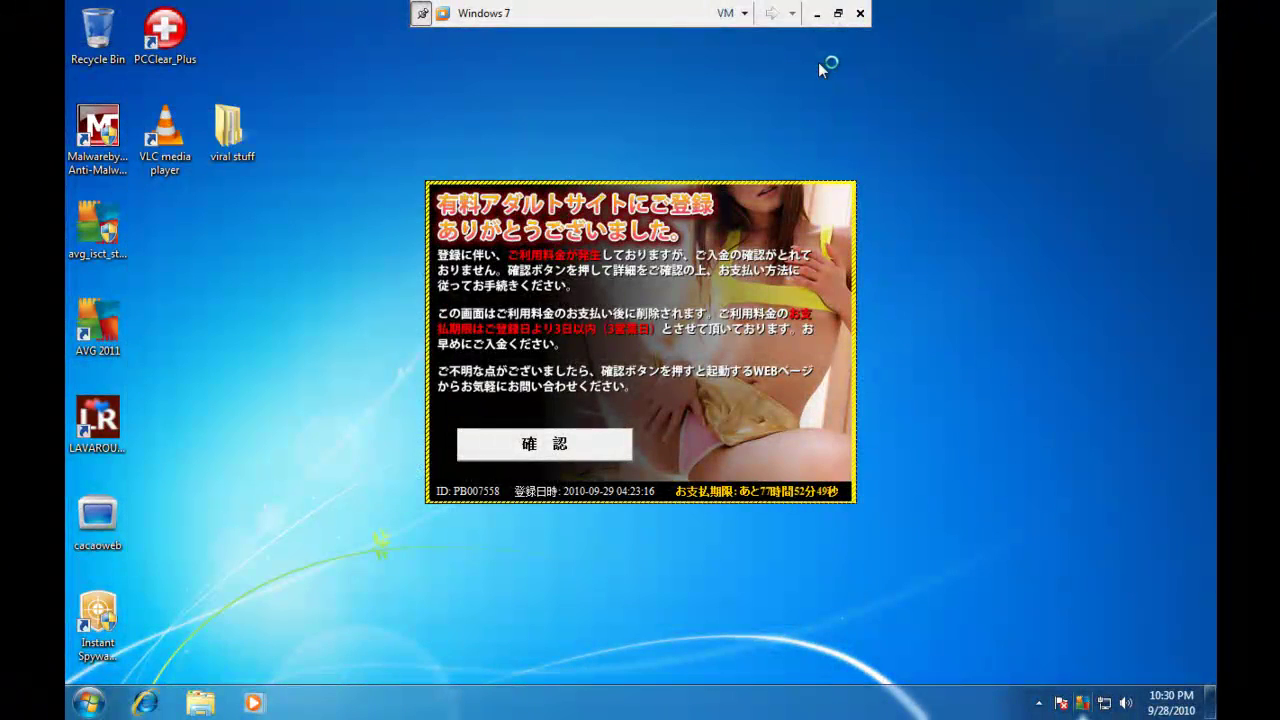
Open the AVG Internet Security 2011 overview and Task Manager, moving the AVG window clear of the Japanese adult-site popup.
click(1039, 703)
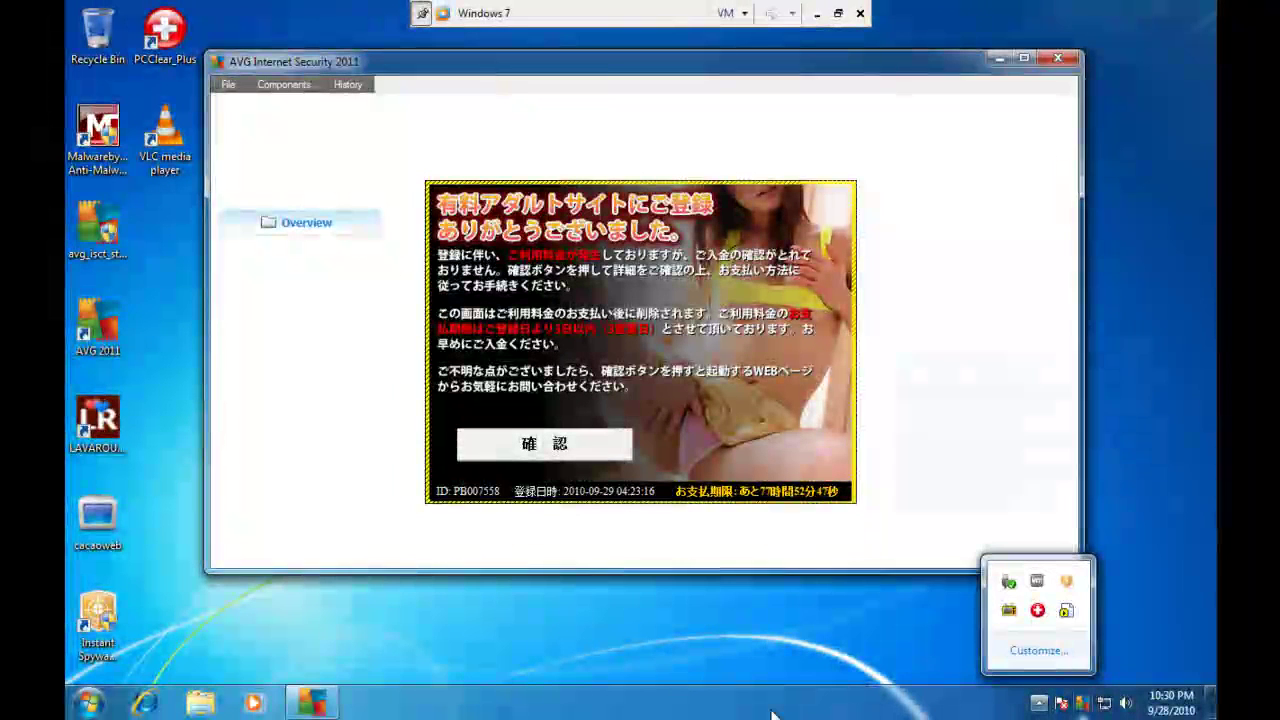
right_click(771, 712)
click(812, 648)
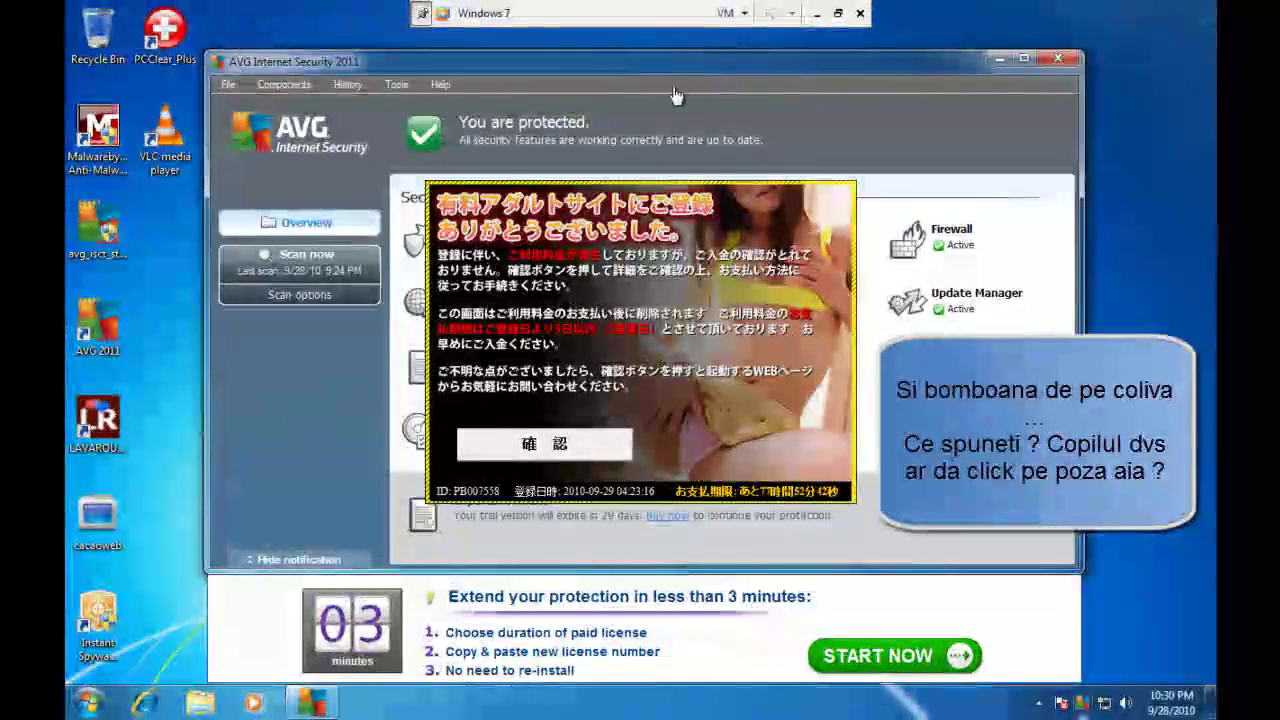
drag(667, 66, 859, 70)
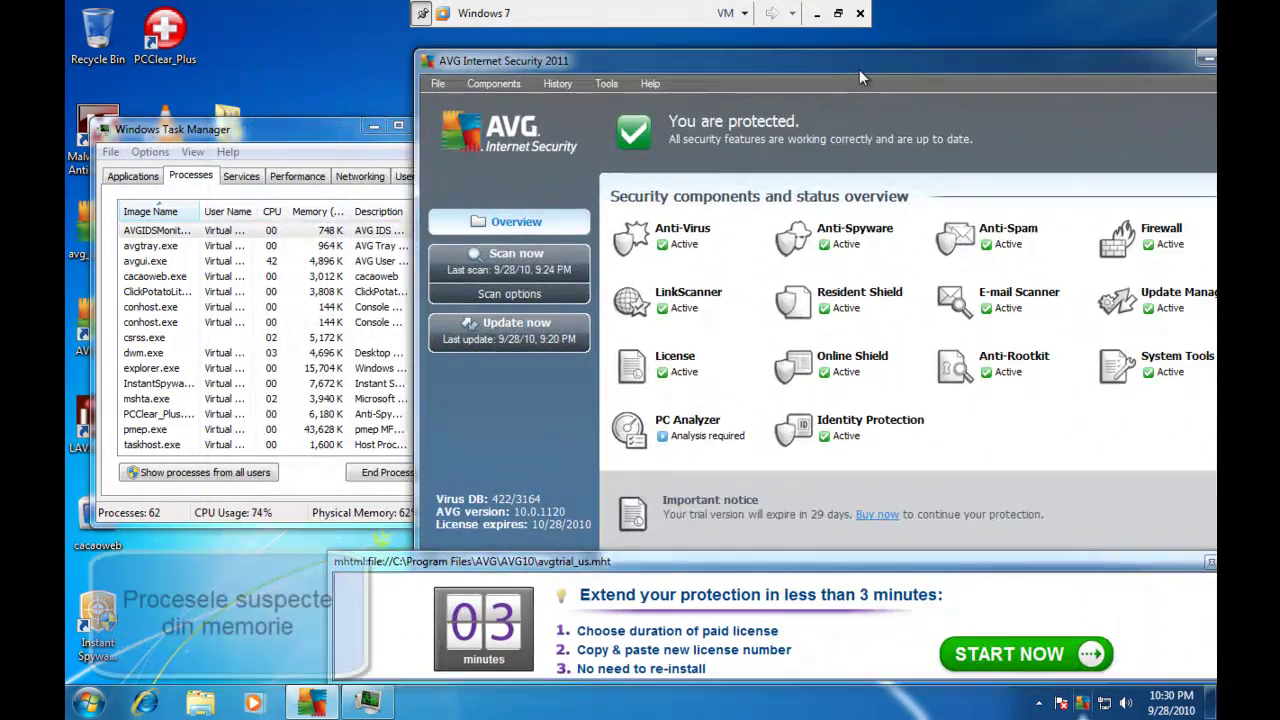
Review the running processes in a maximized Task Manager, and close it and the AVG window.
double_click(222, 133)
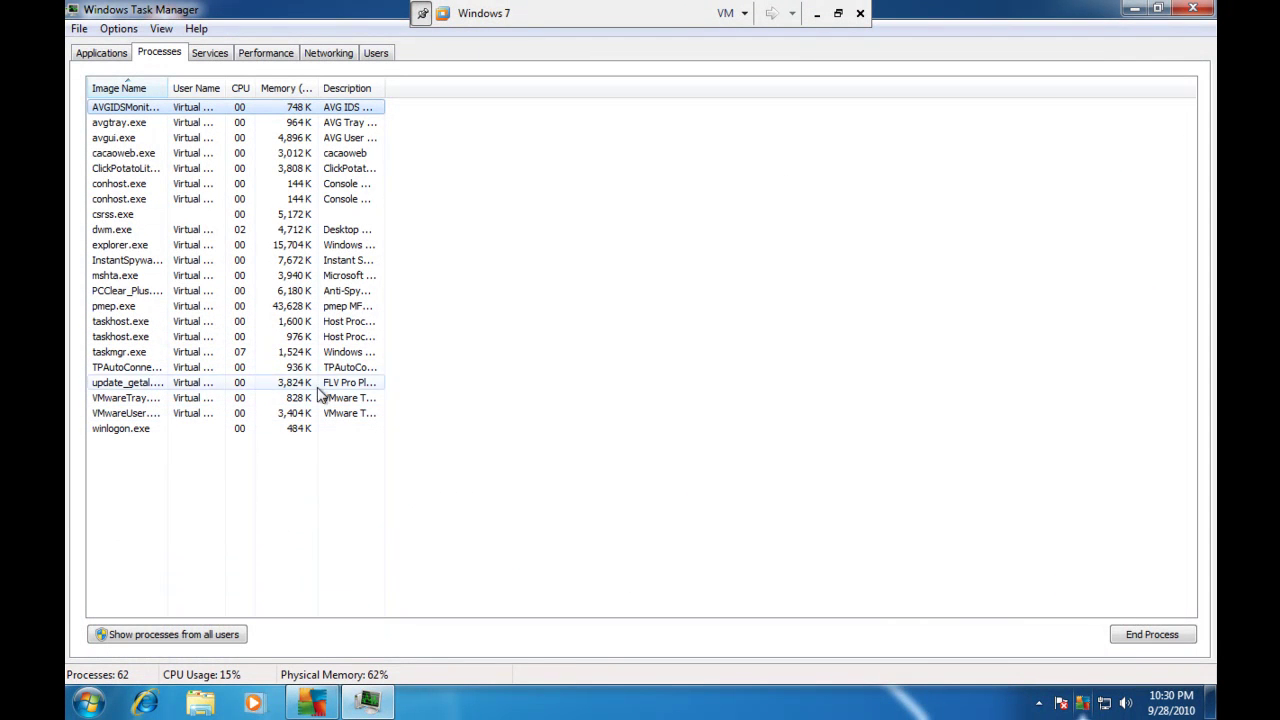
click(1192, 8)
drag(960, 67, 647, 83)
click(995, 72)
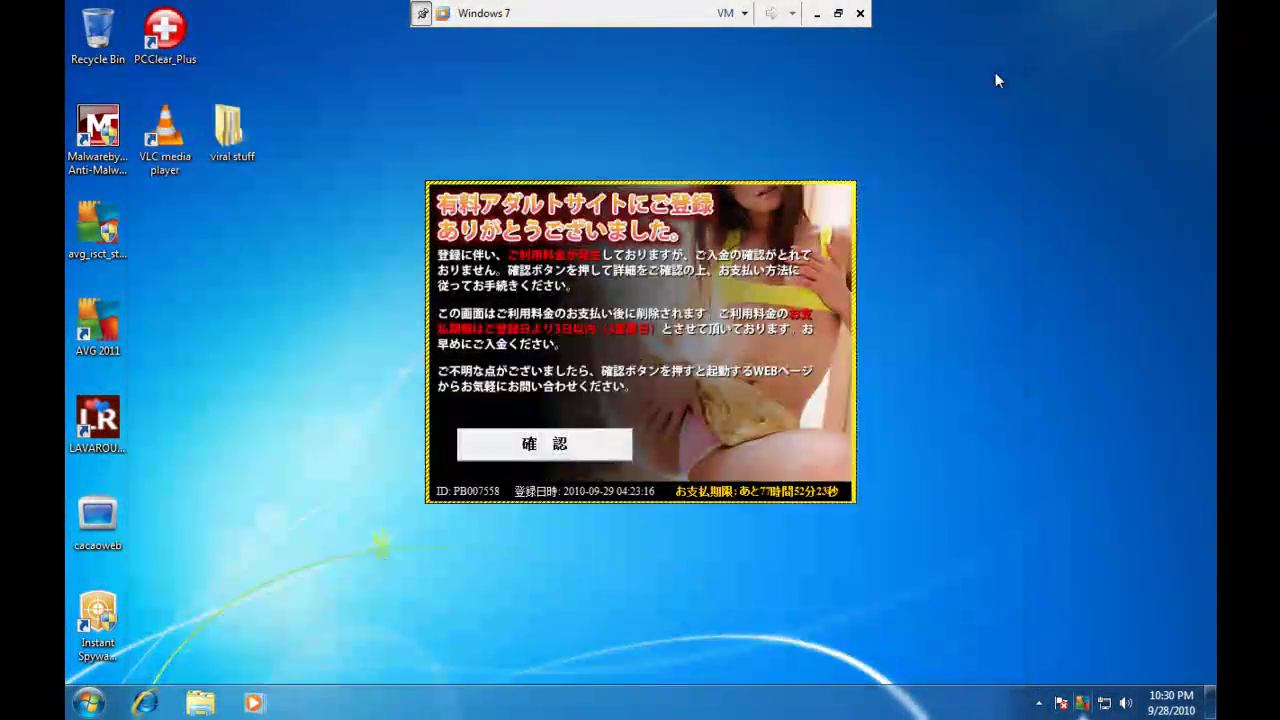